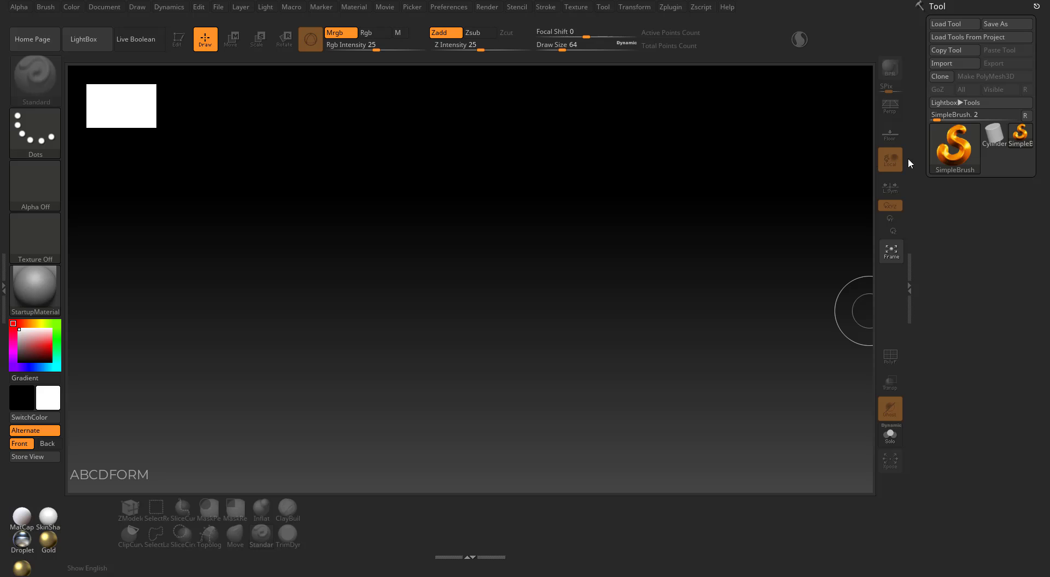
Draw a Cube3D primitive on the canvas, enter Edit mode and convert it to PolyMesh3D
left_click(952, 158)
left_click(469, 194)
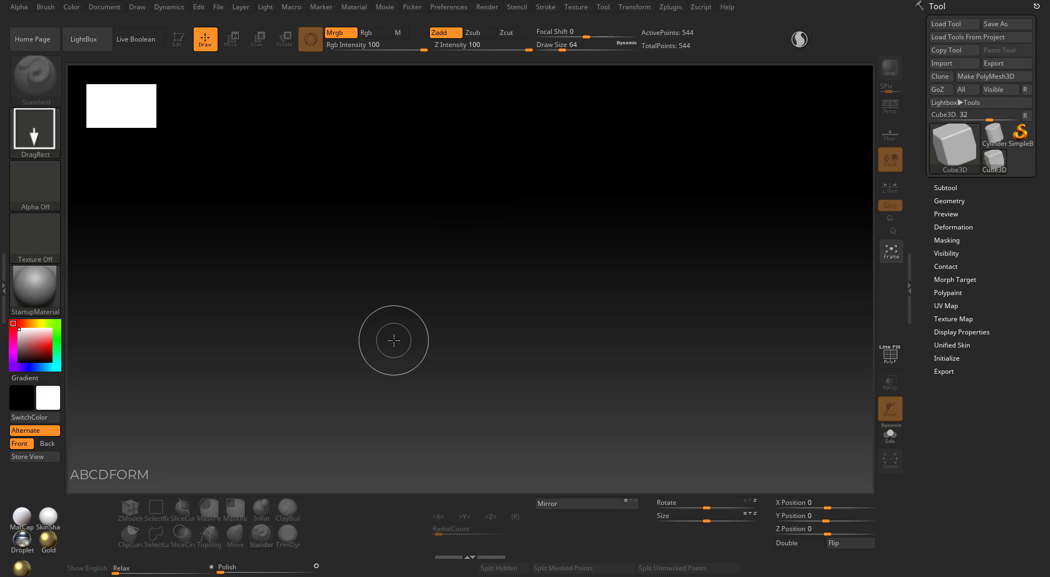
left_click_drag(369, 296, 550, 292)
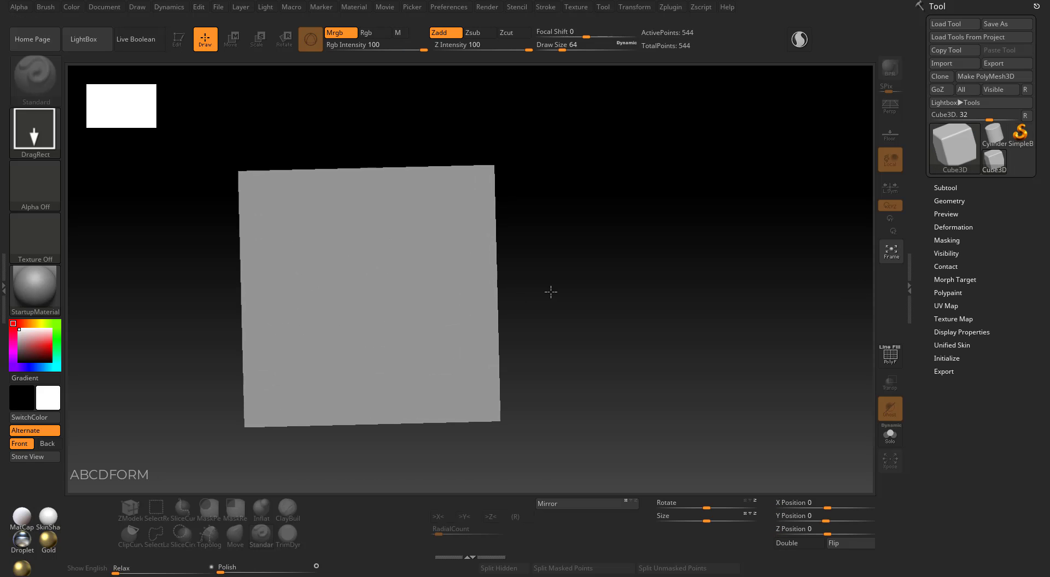
key("t")
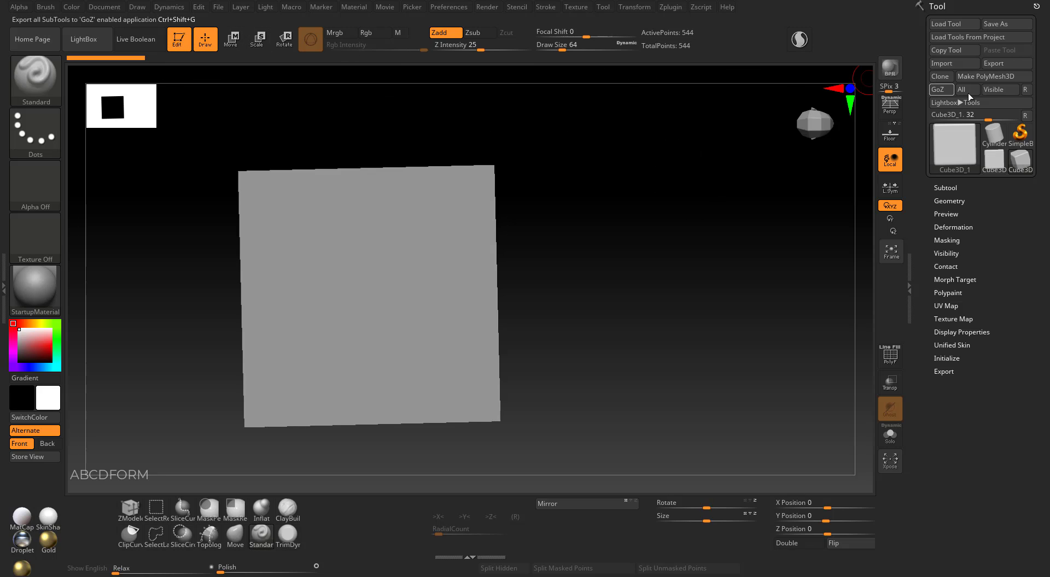
left_click(983, 77)
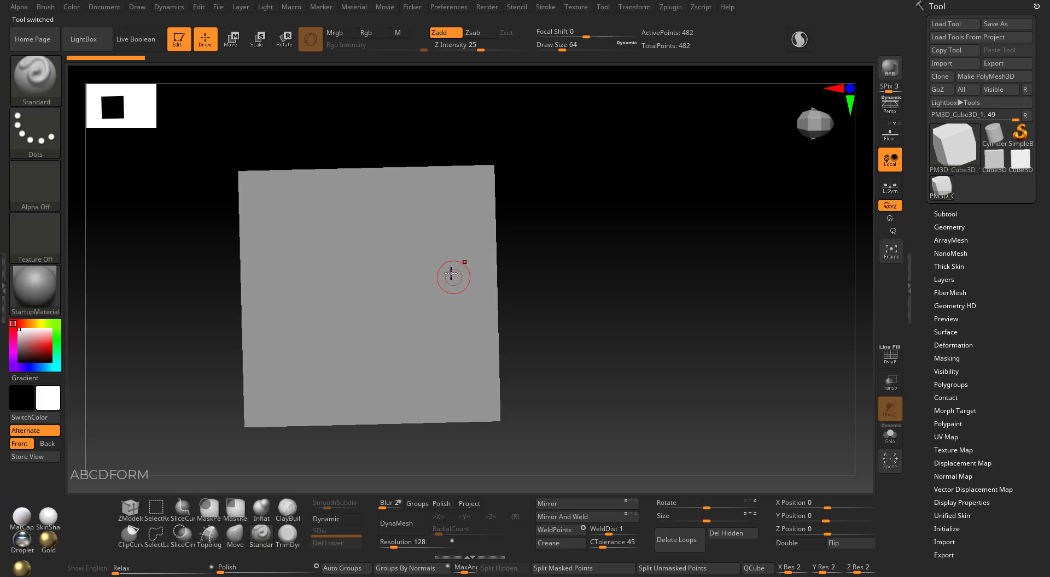
Turn the cube front-on, raise Draw Size to about 145 and undo a test stroke
left_click_drag(581, 280, 609, 275, "shift")
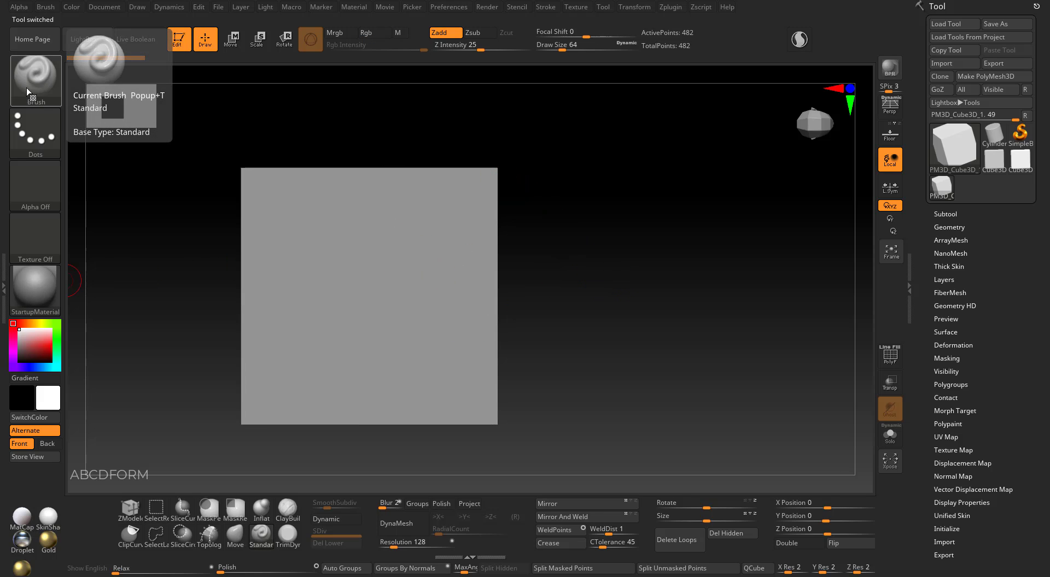
key("space")
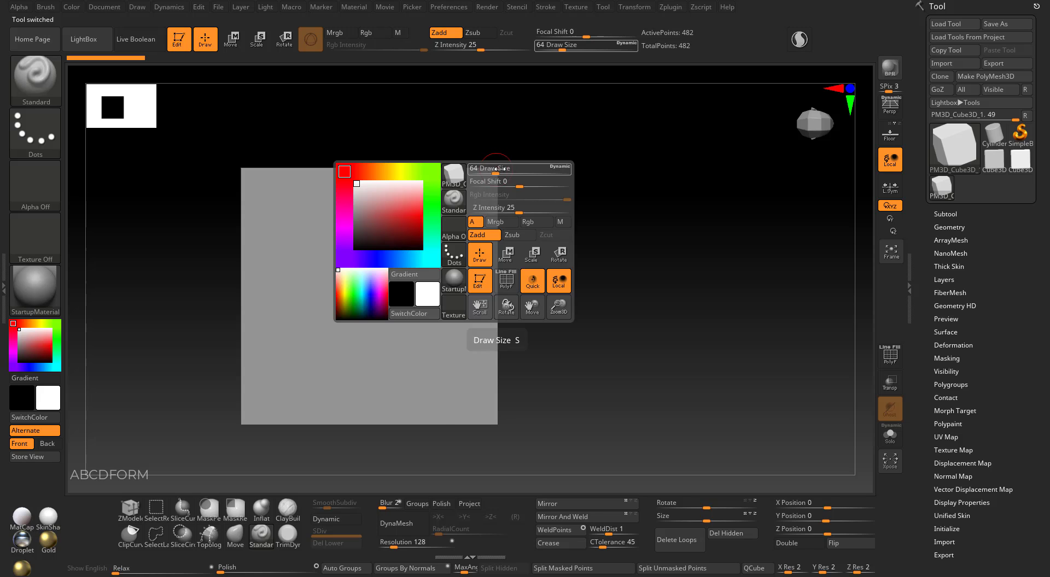
left_click_drag(500, 169, 507, 175)
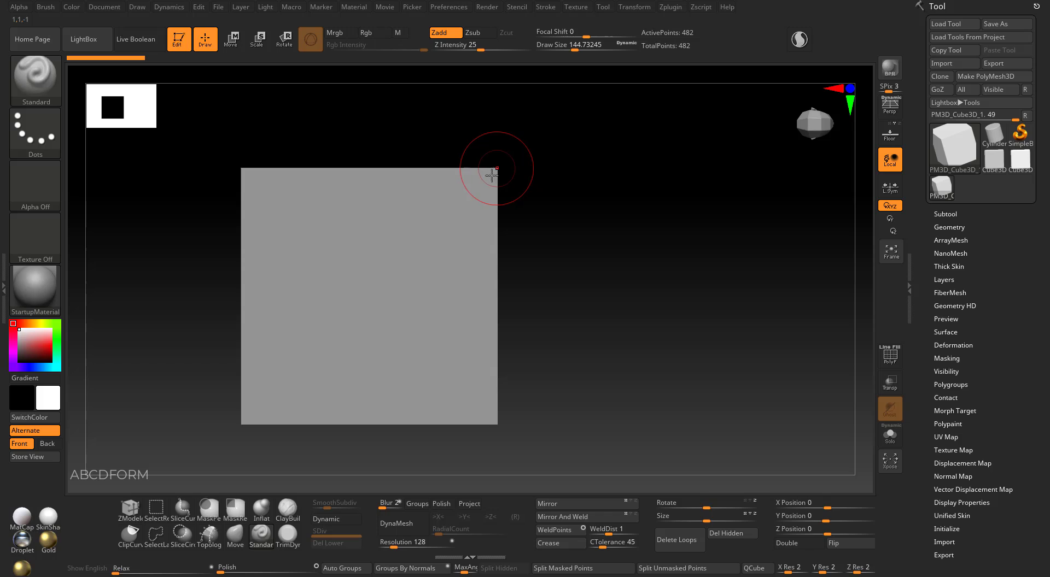
left_click_drag(306, 311, 365, 249)
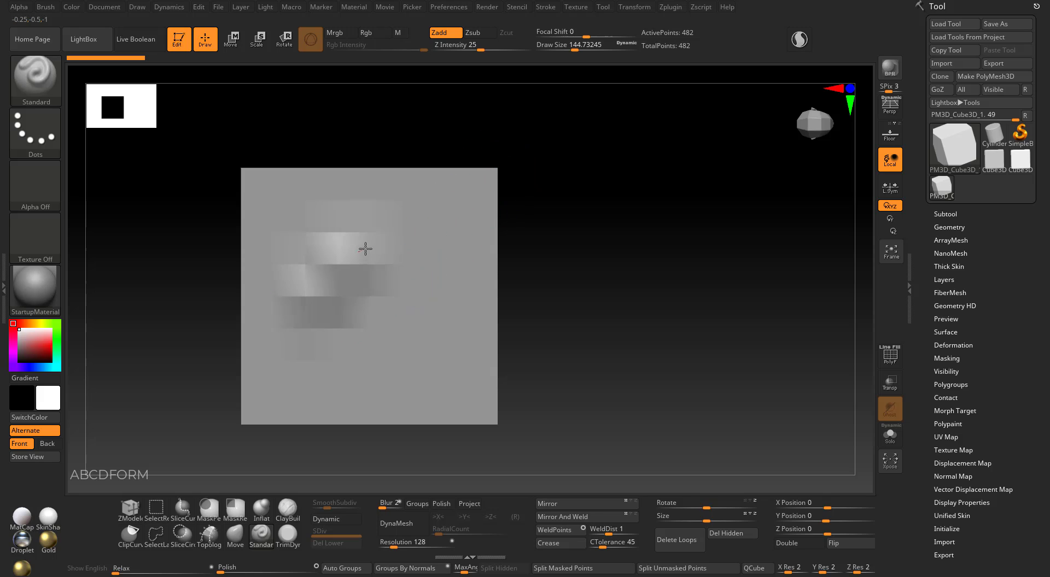
key("ctrl+z")
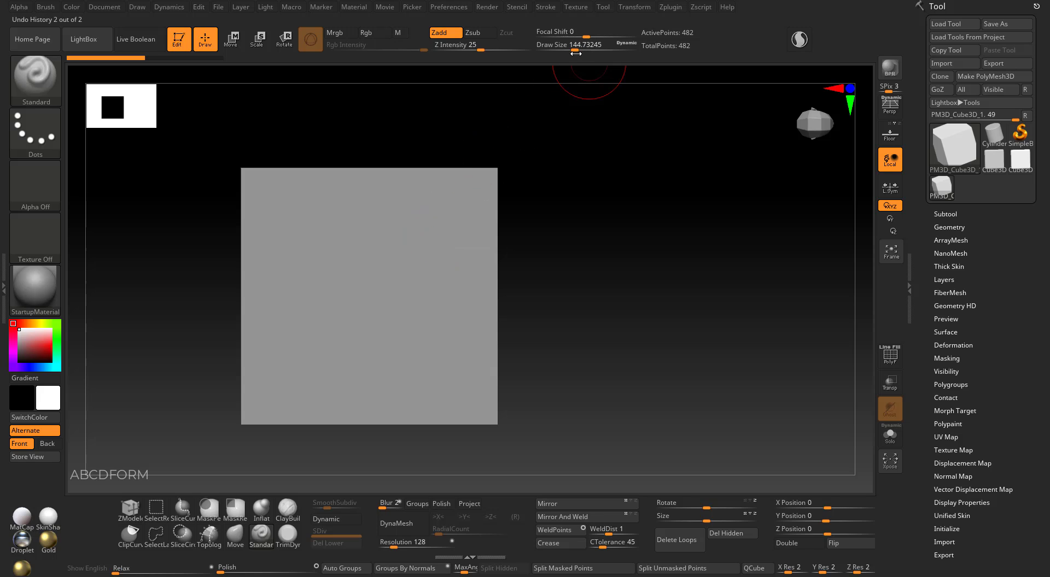
Adjust the brush Draw Size from 1000 down to 83.49
left_click_drag(576, 53, 651, 48)
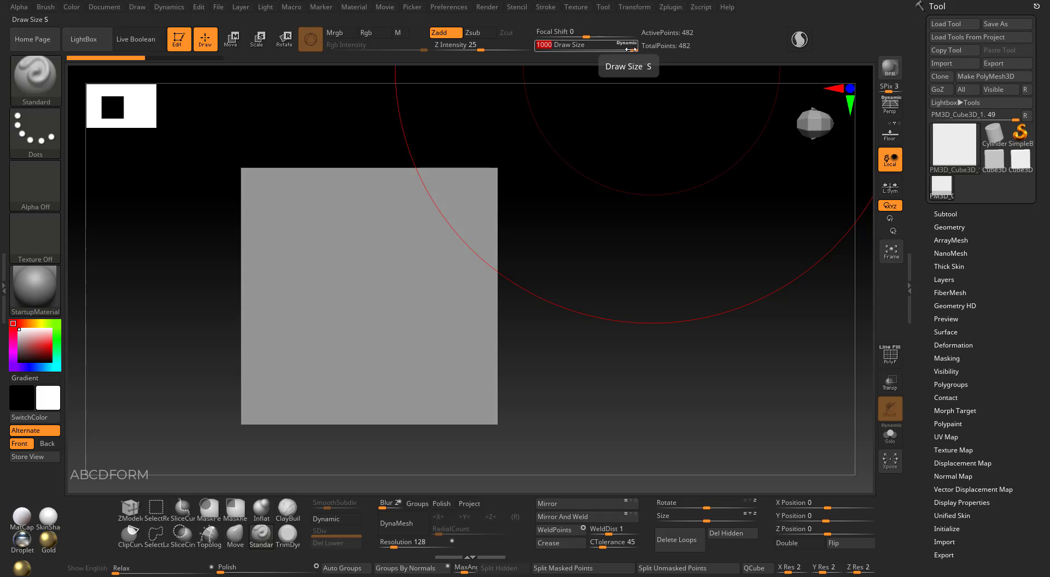
left_click_drag(627, 50, 566, 50)
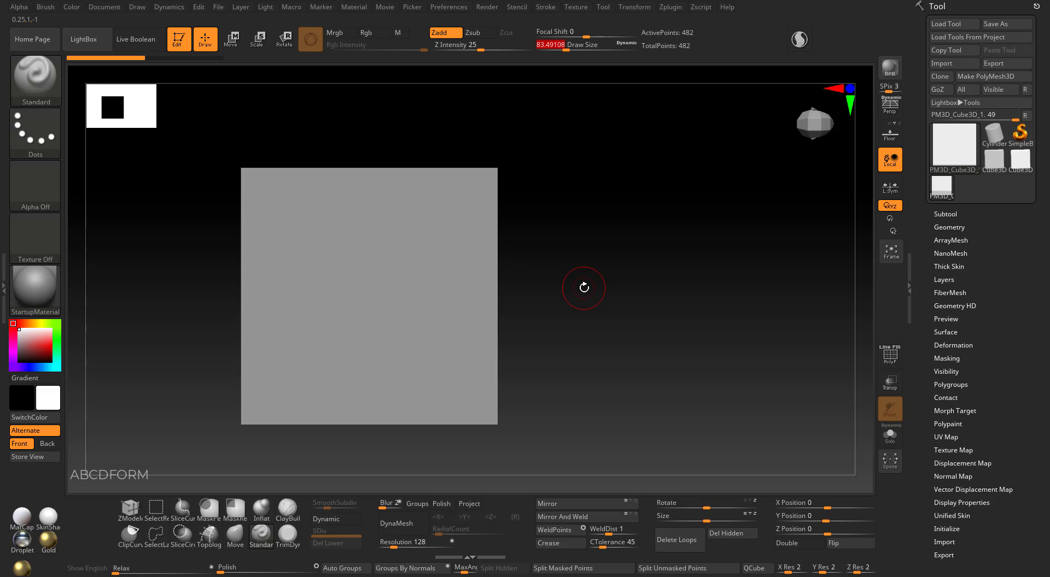
key("s")
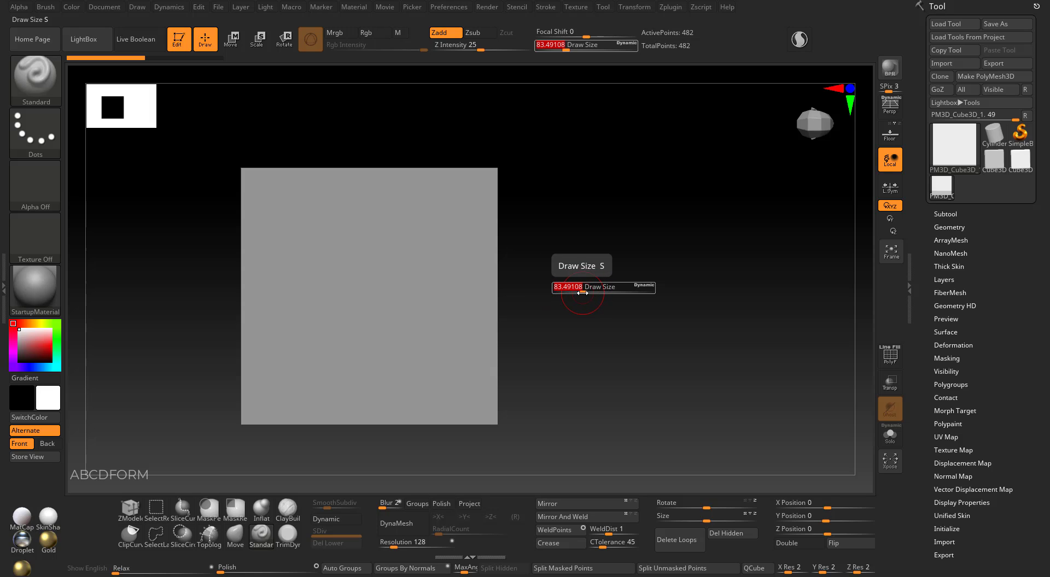
key("s")
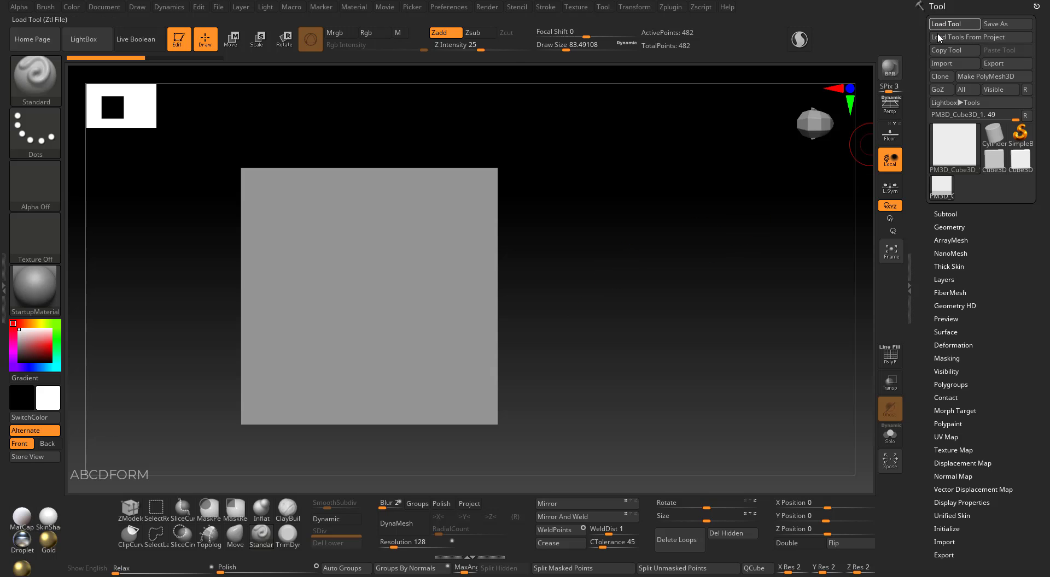
Load the test_avat tool from ZStartup and frame the figure front-on
left_click(940, 25)
left_click(129, 102)
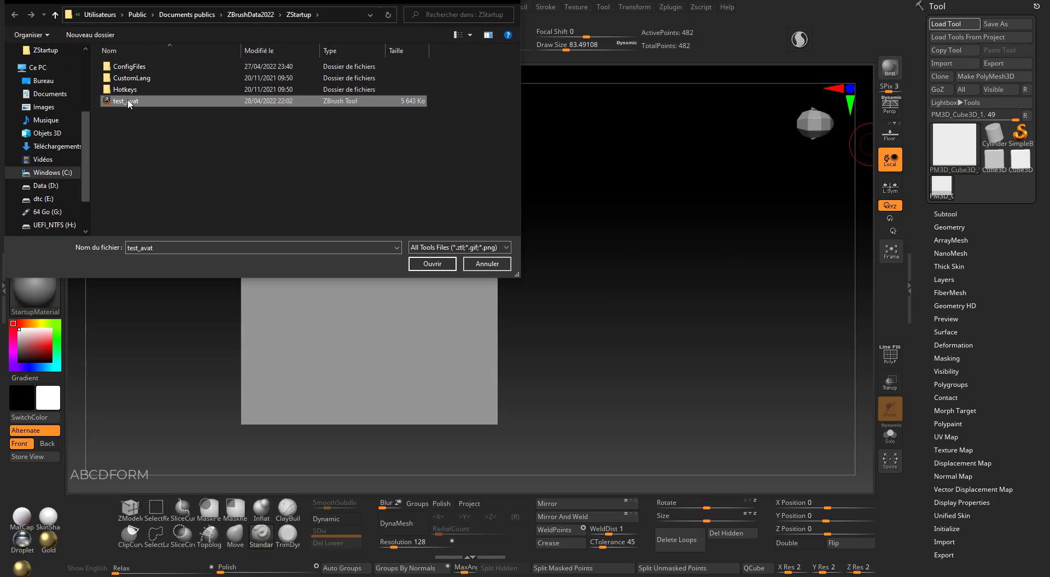
double_click(130, 103)
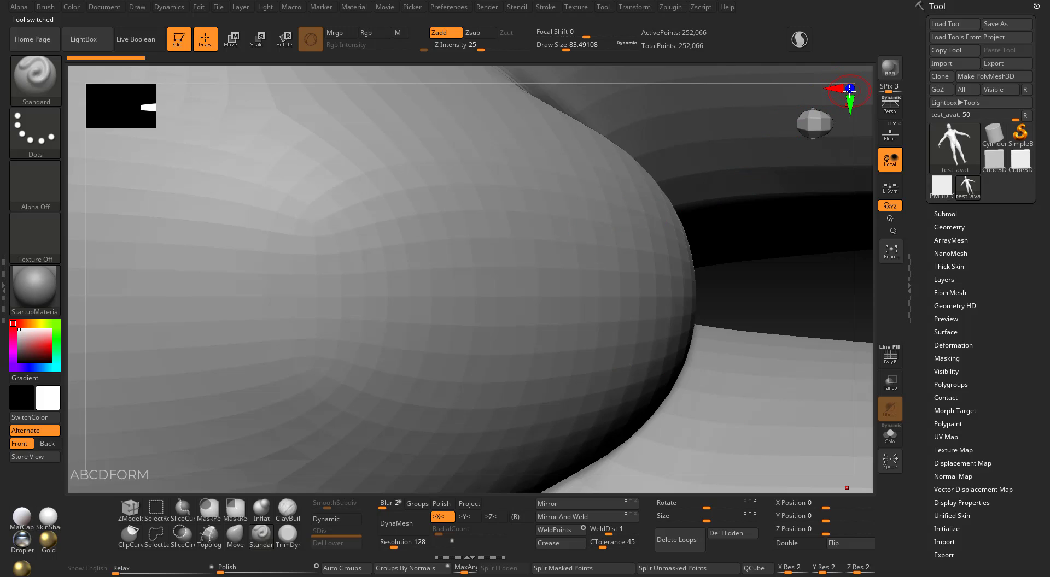
left_click(849, 88)
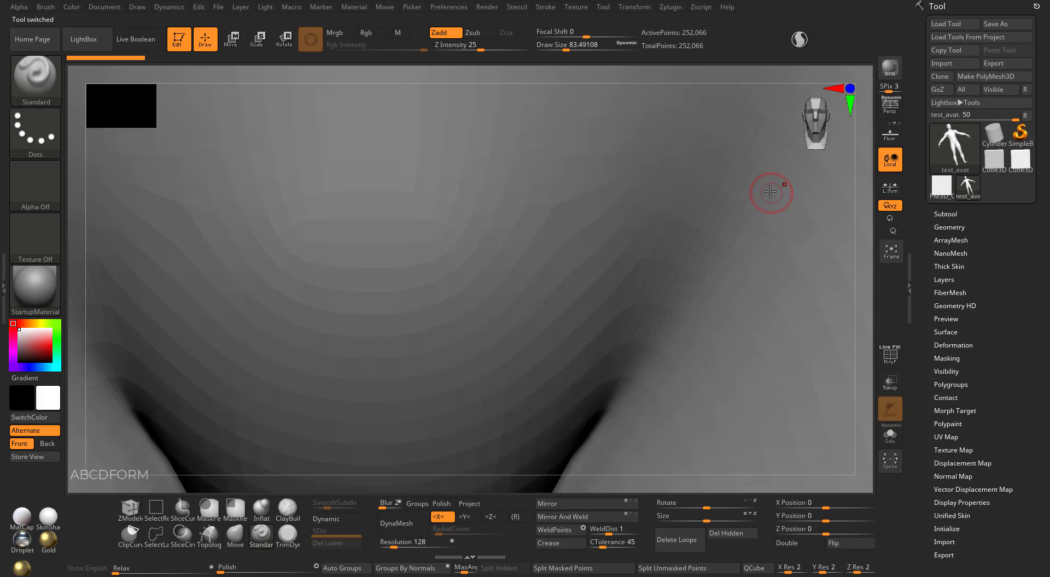
key("f")
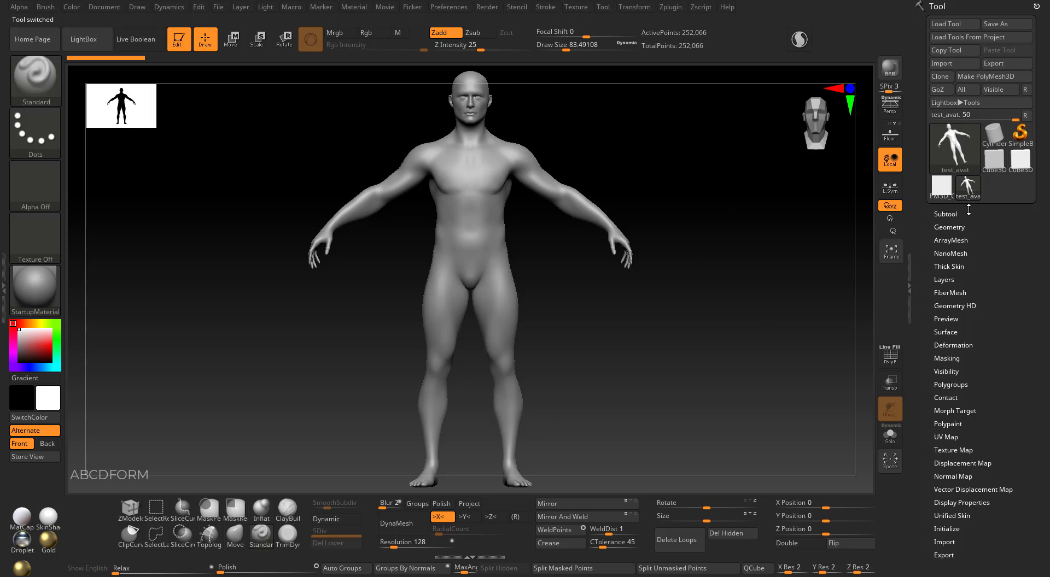
Switch to the PolyMesh3D cube and append test_avat as a second subtool
left_click(941, 186)
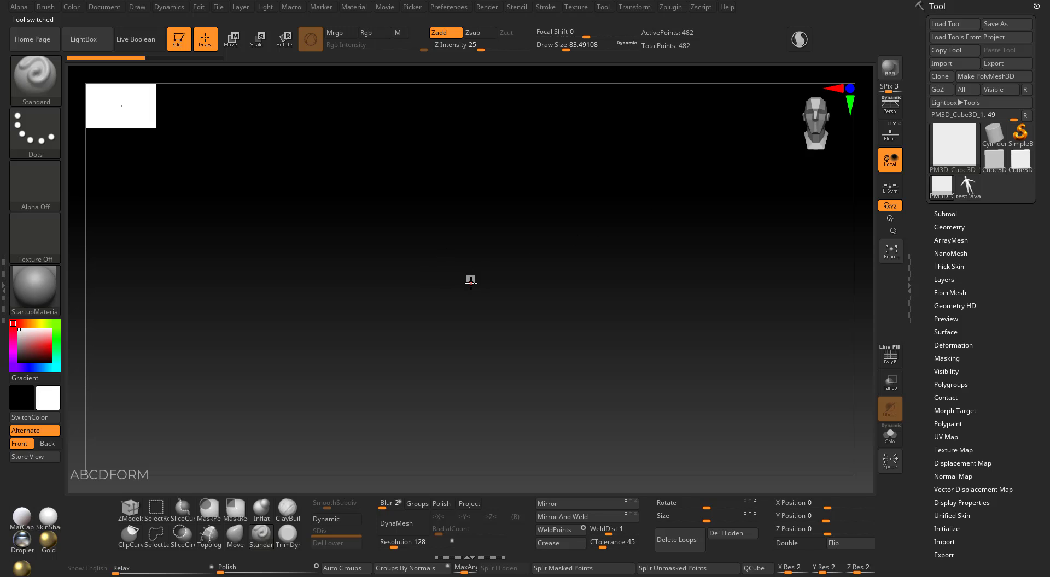
key("f")
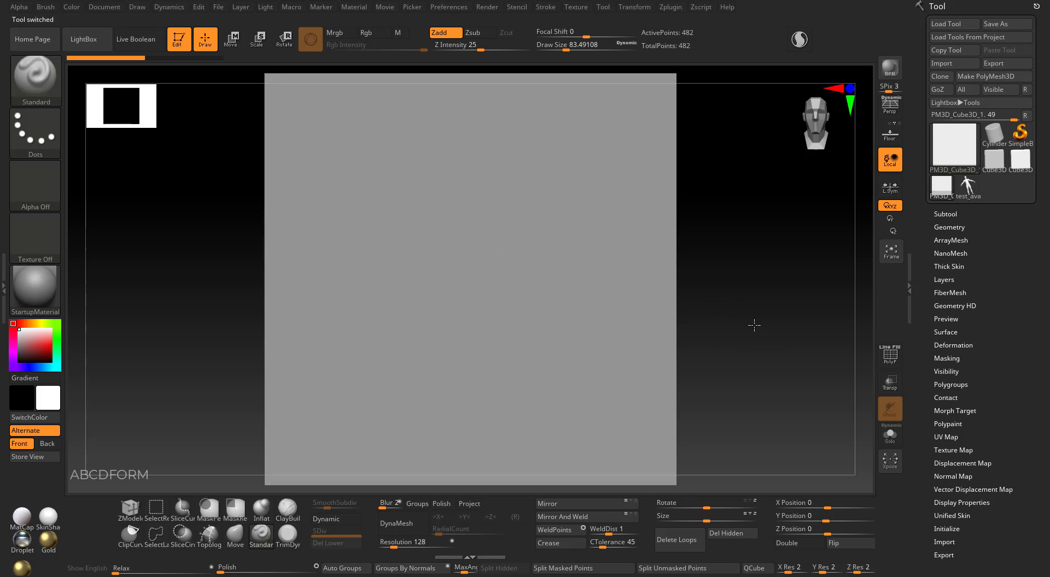
scroll(743, 317, "down", 3)
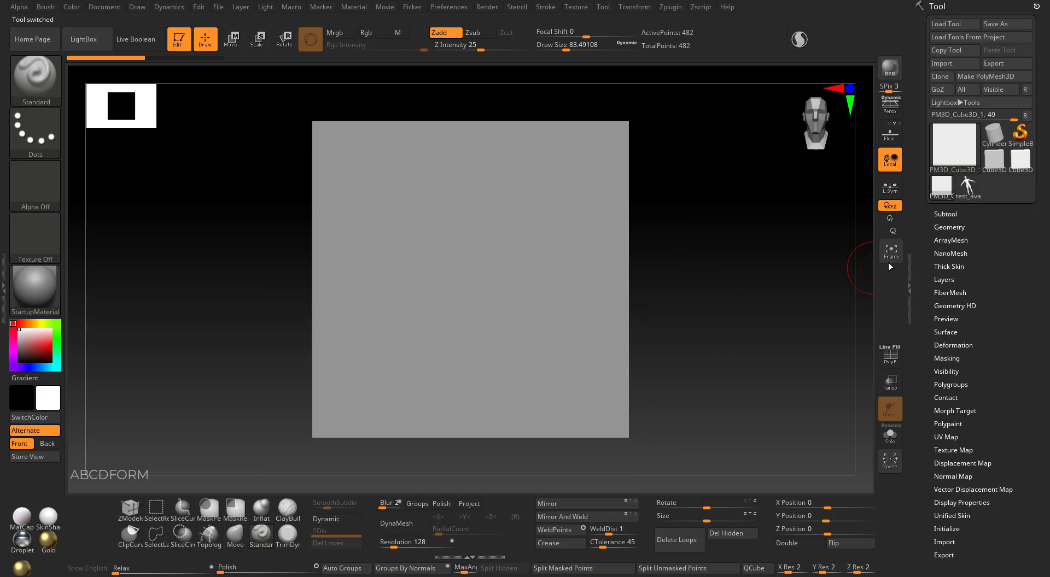
left_click(947, 215)
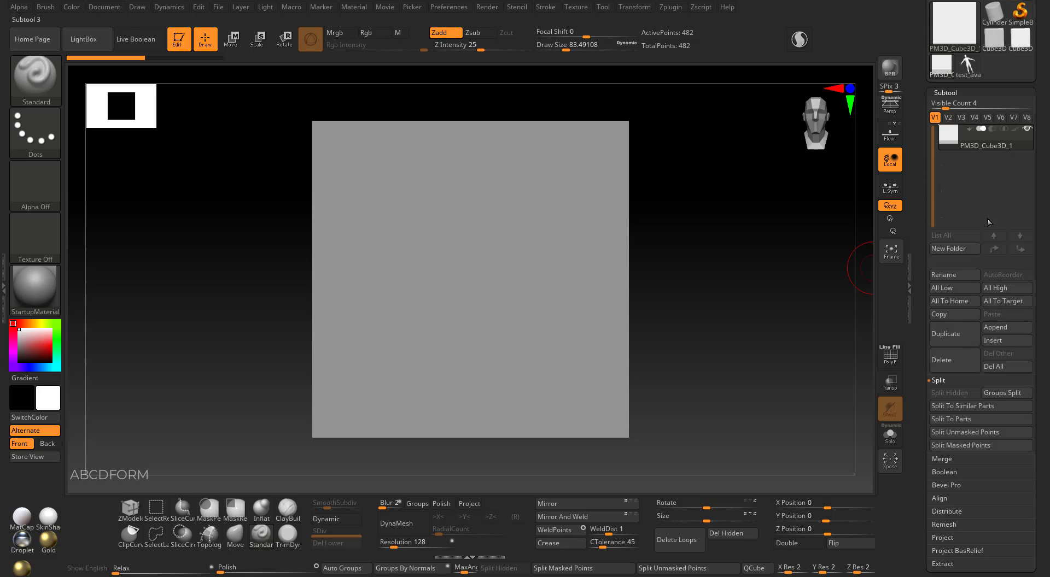
left_click(1006, 328)
left_click(786, 328)
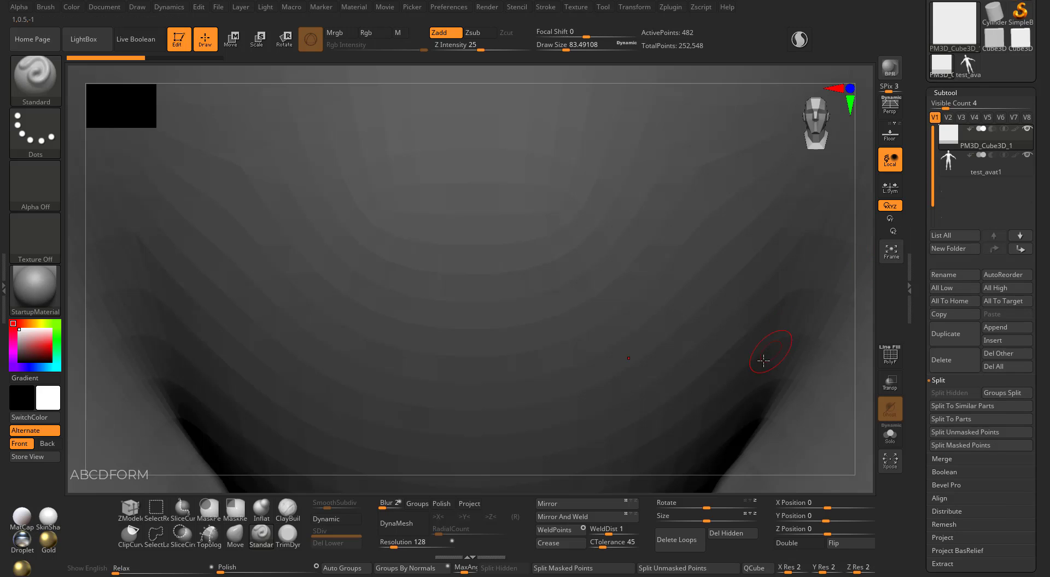
key("f")
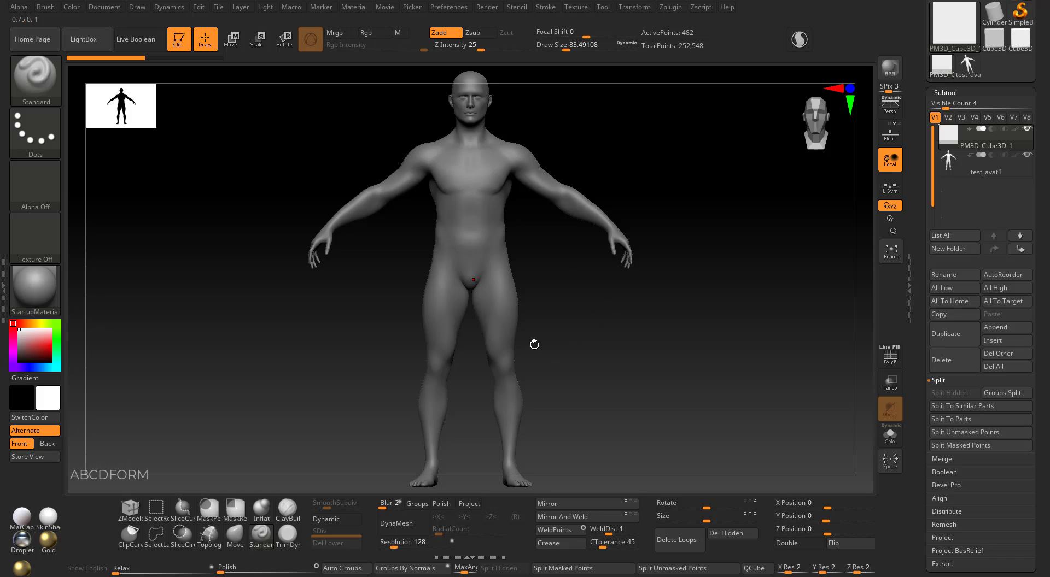
mouse_move(980, 162)
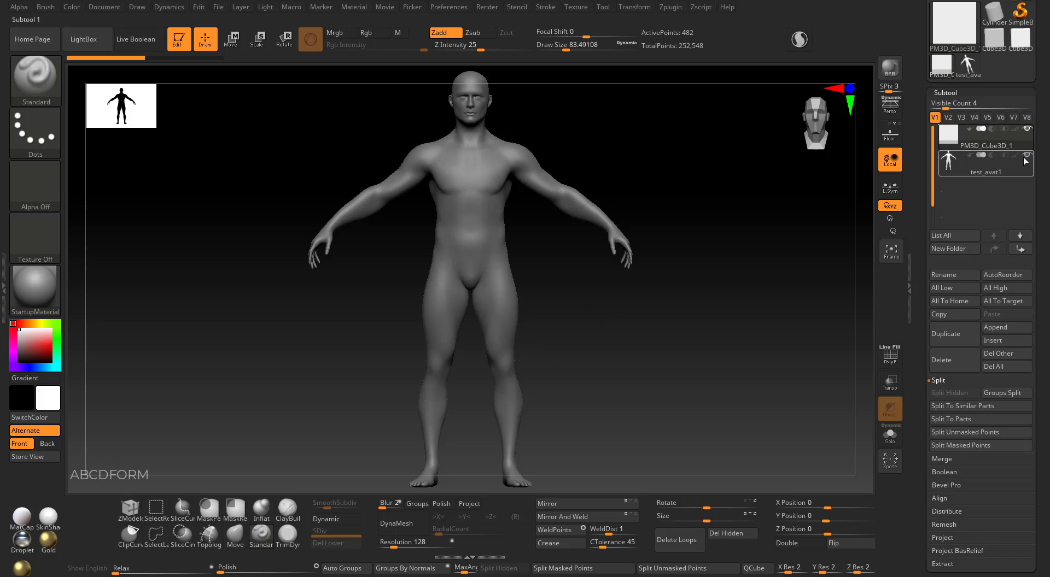
Hide the avatar to frame the cube, then select test_avat1 and frame the figure
left_click(1028, 156)
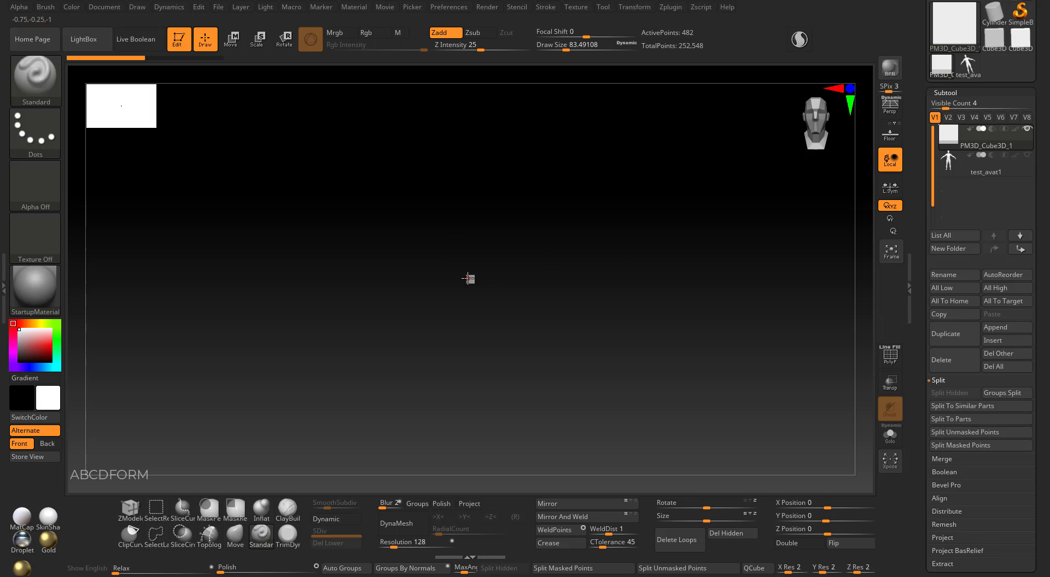
key("f")
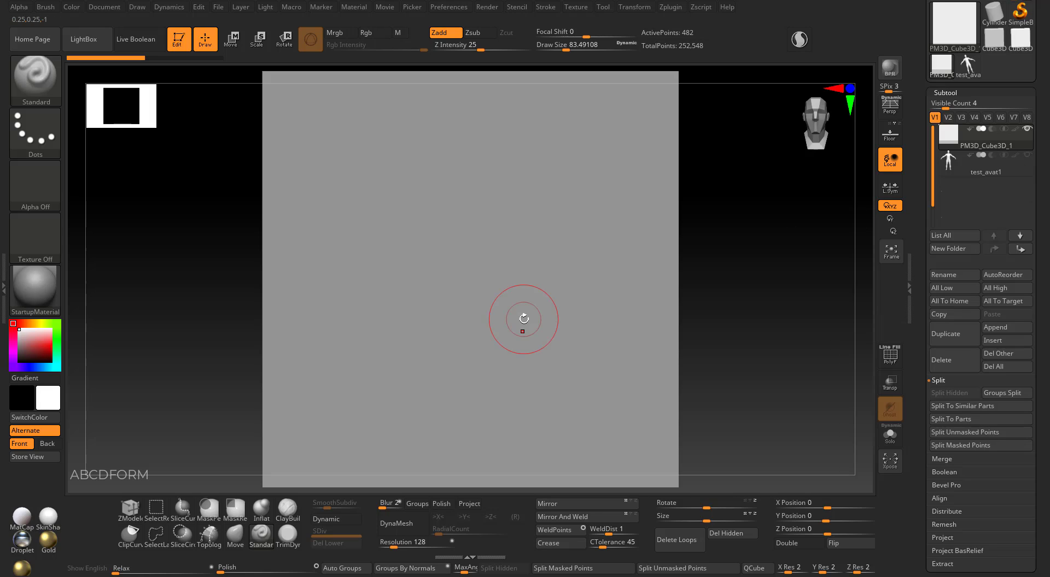
mouse_move(980, 163)
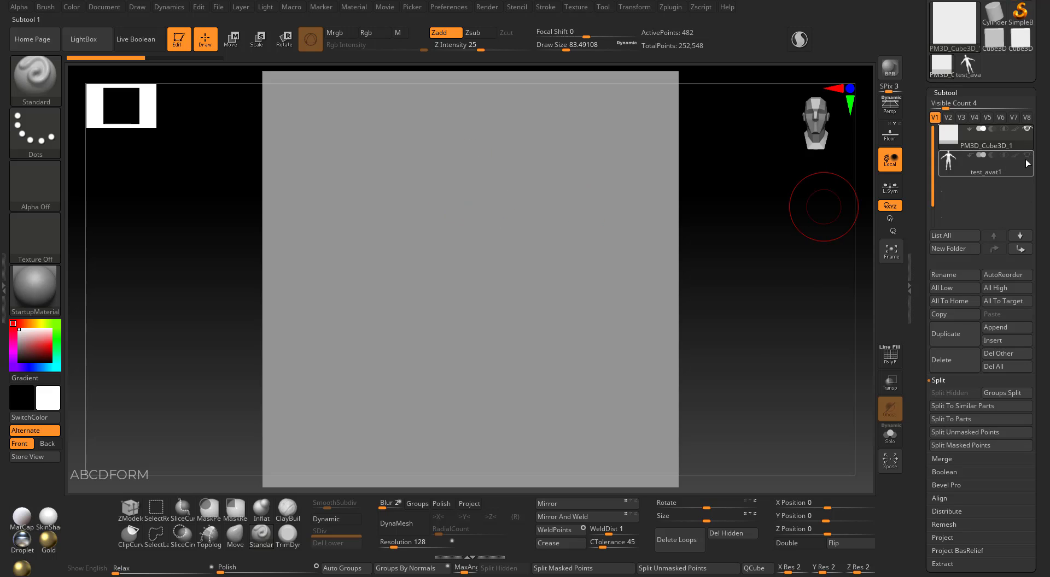
left_click(1028, 158)
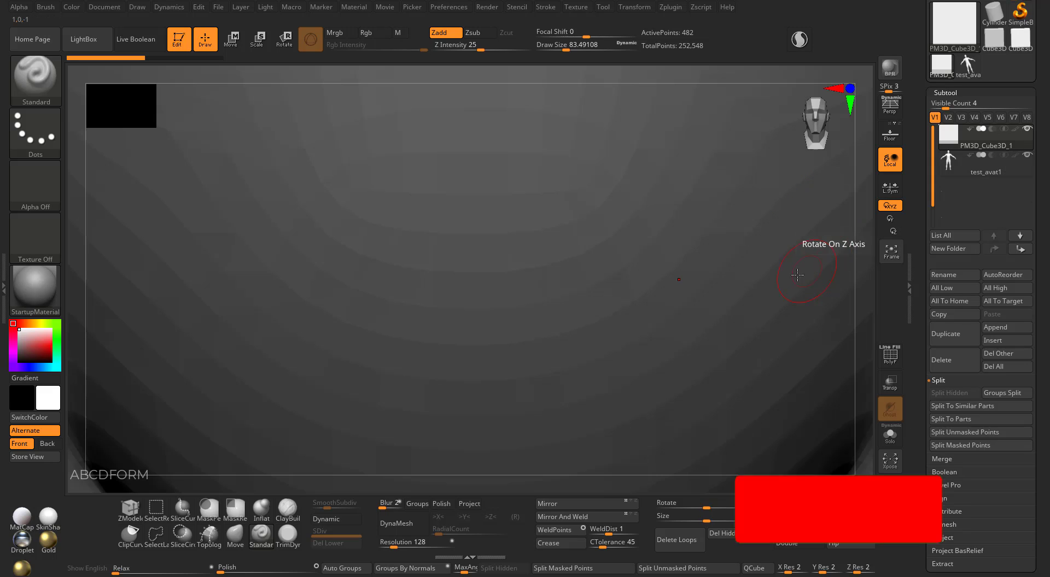
key("f")
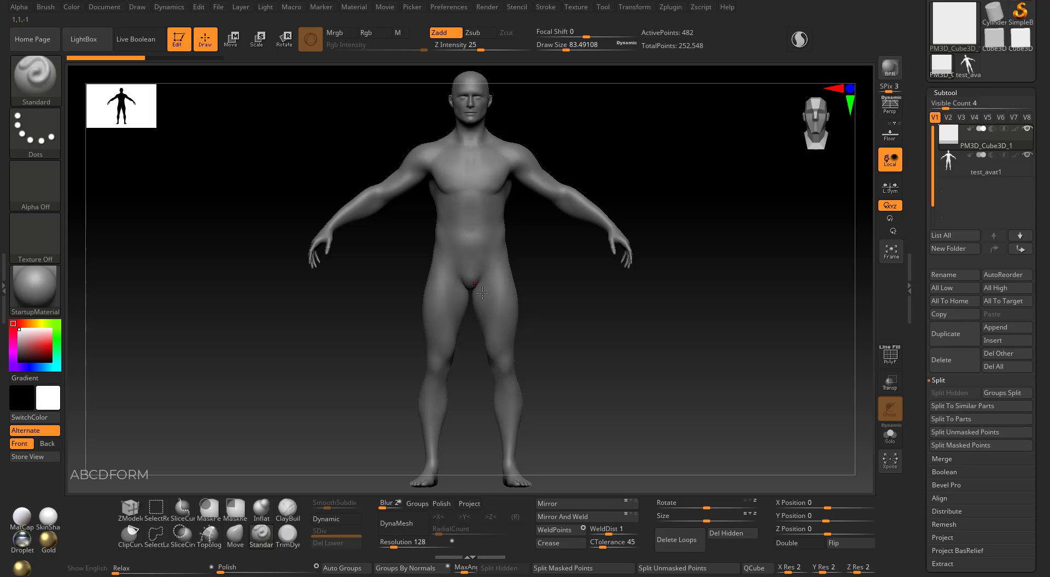
Select test_avat1 and turn off X symmetry
left_click(979, 170)
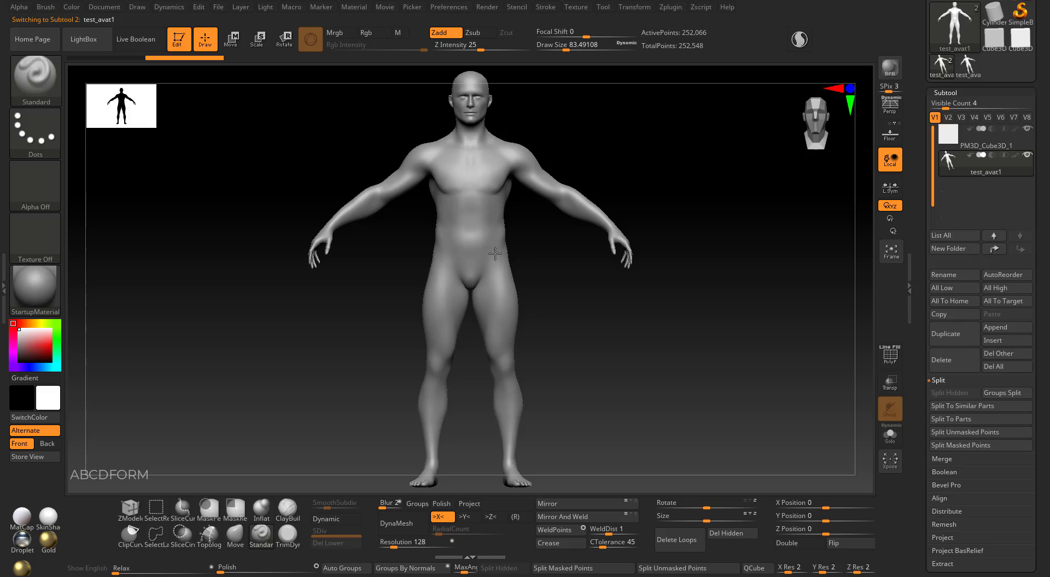
key("x")
scroll(534, 249, "up", 2)
scroll(541, 267, "up", 3)
scroll(476, 205, "up", 2)
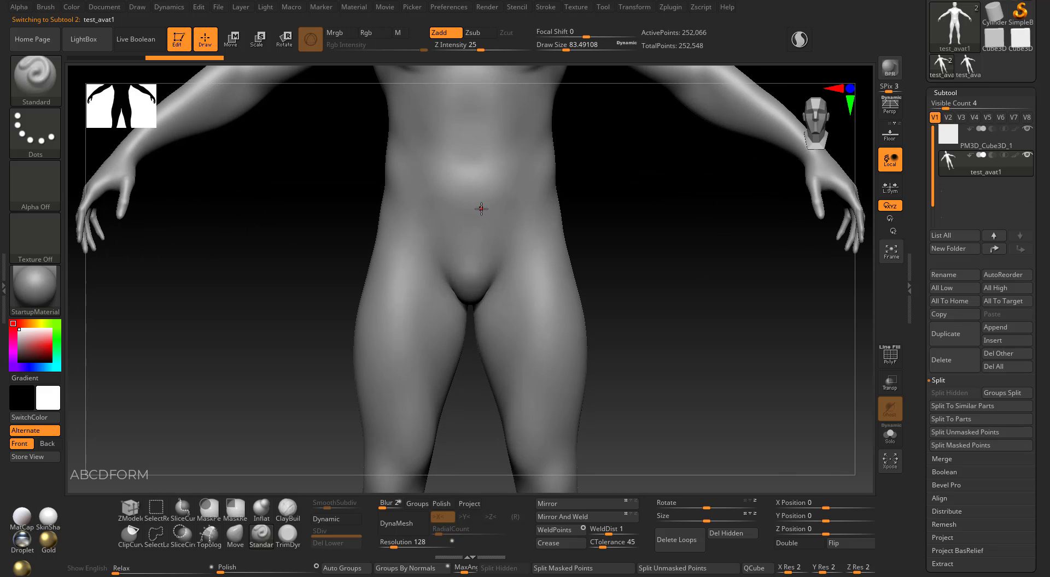
scroll(628, 278, "up", 2)
scroll(480, 183, "up", 1)
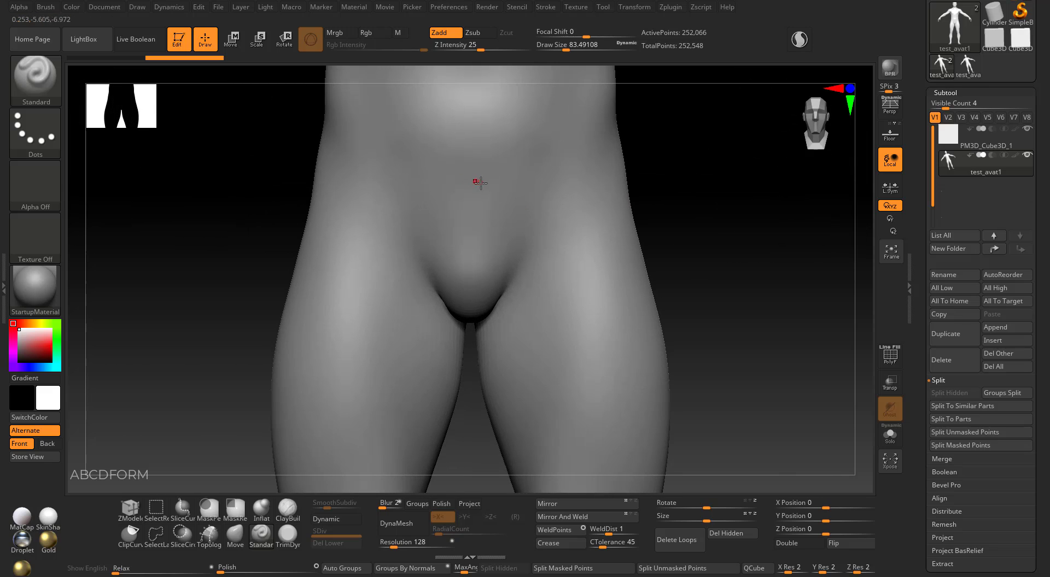
Raise Draw Size to 1000 and zoom out to see the torso and arms
key("space")
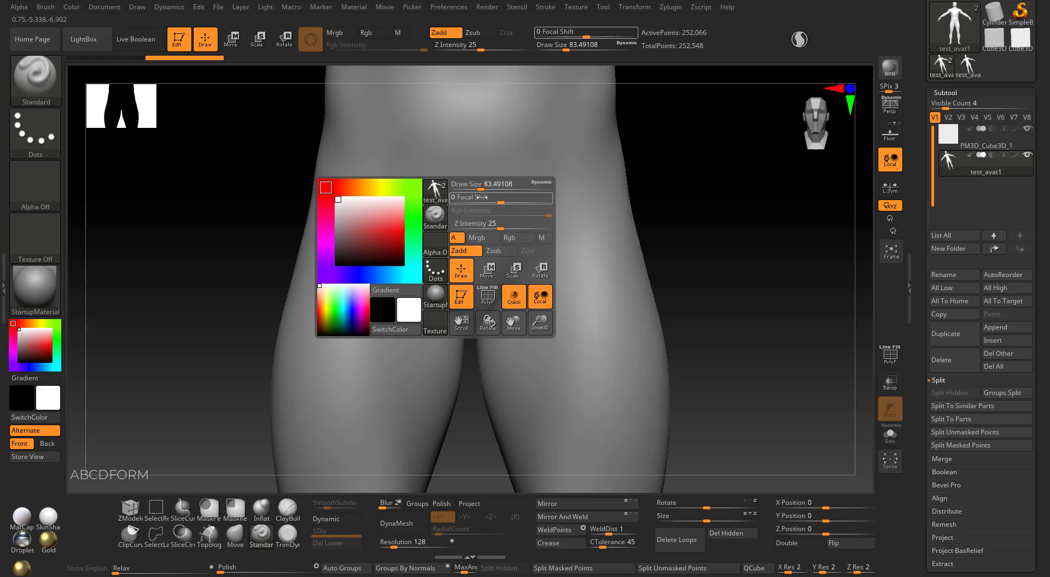
left_click_drag(480, 190, 552, 190)
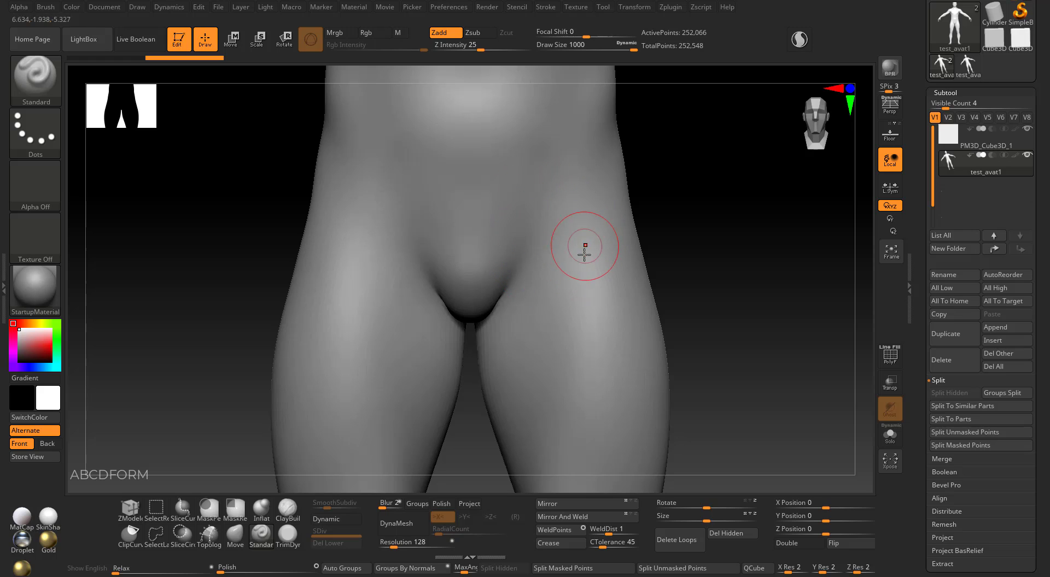
mouse_move(734, 351)
left_mouse_down("alt")
mouse_move(697, 312)
mouse_move(487, 232)
left_mouse_up("alt")
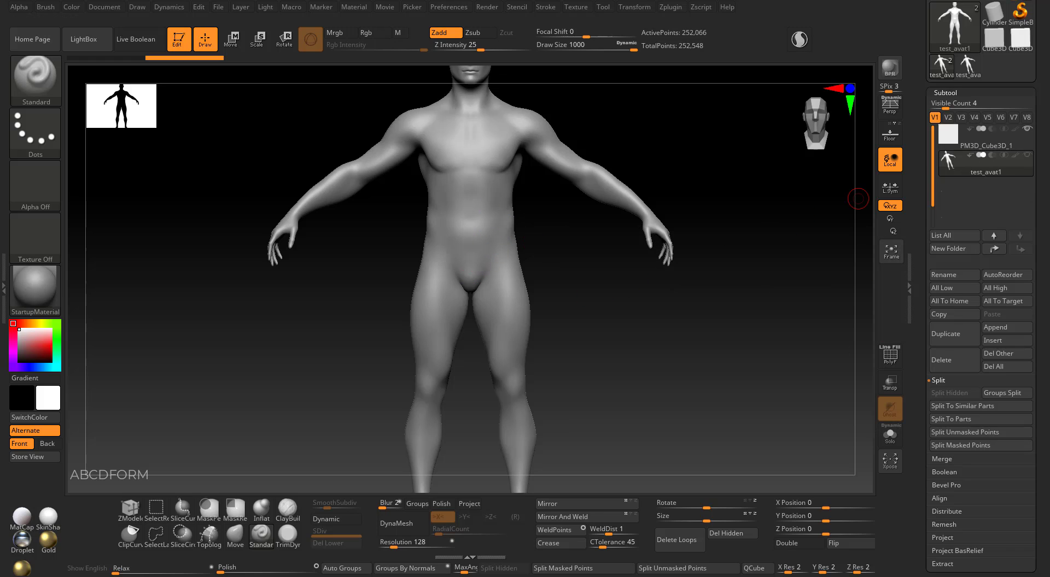
left_click(972, 144)
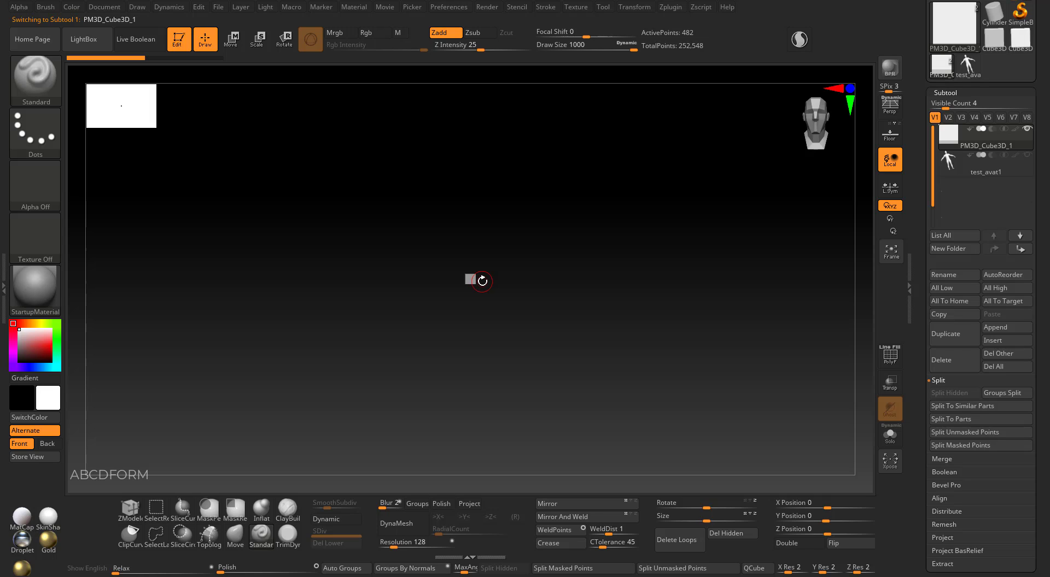
left_click(959, 172)
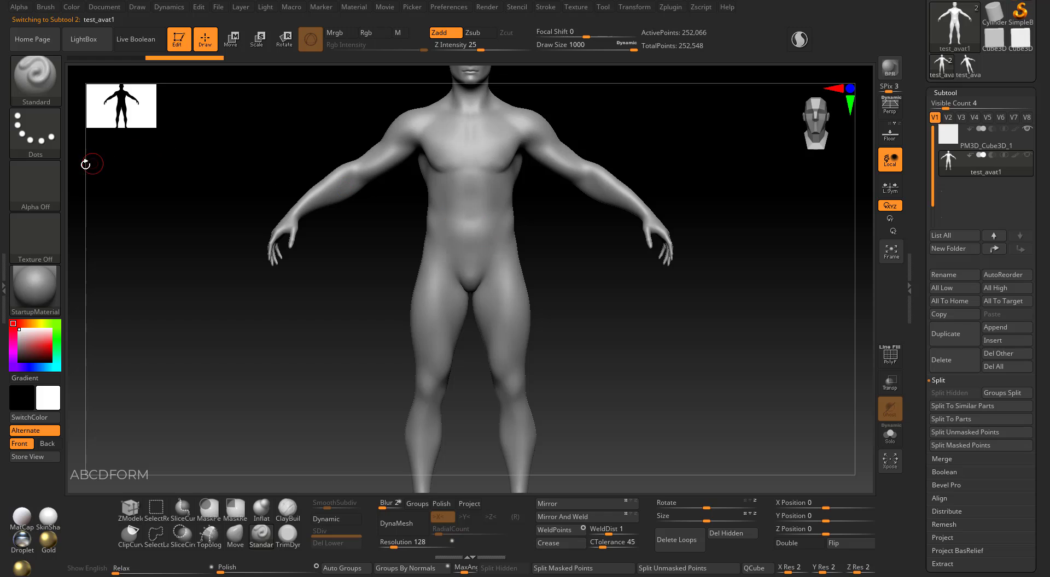
Dock the Preferences palette in the left tray and expand its Draw section
left_click(3, 284)
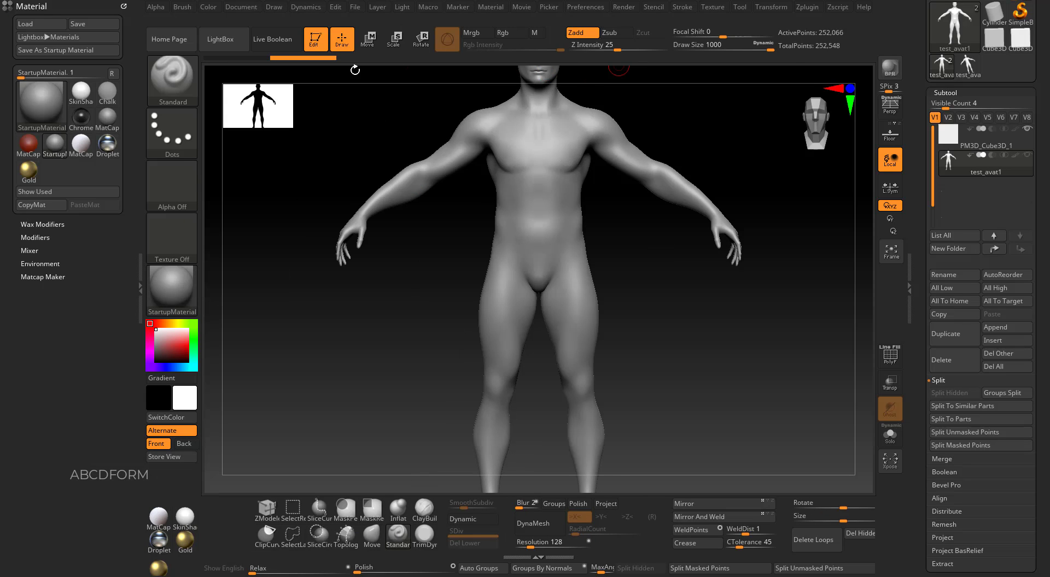
left_click(123, 7)
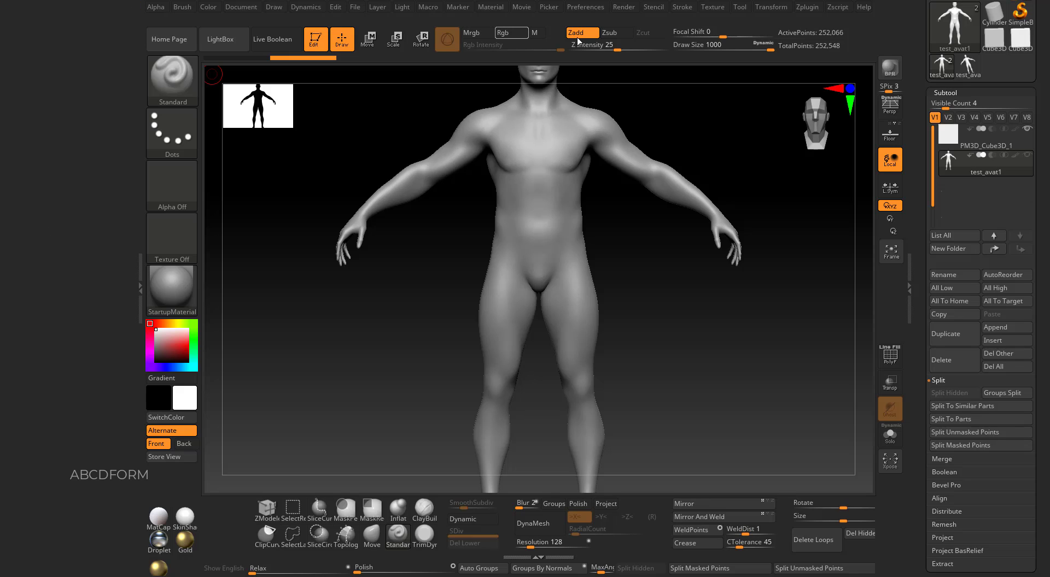
left_click(591, 7)
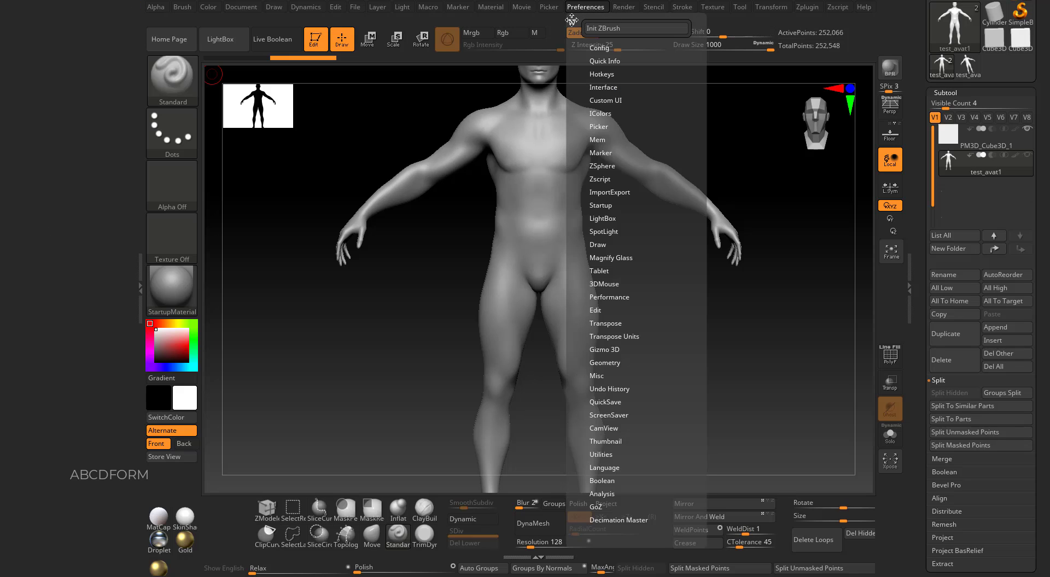
left_click_drag(573, 20, 38, 147)
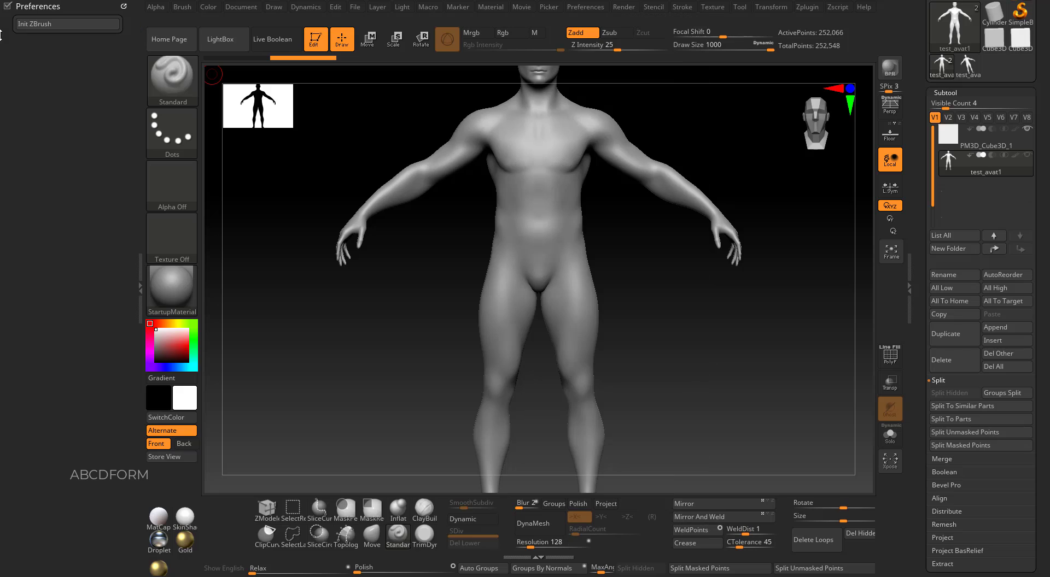
left_click(32, 239)
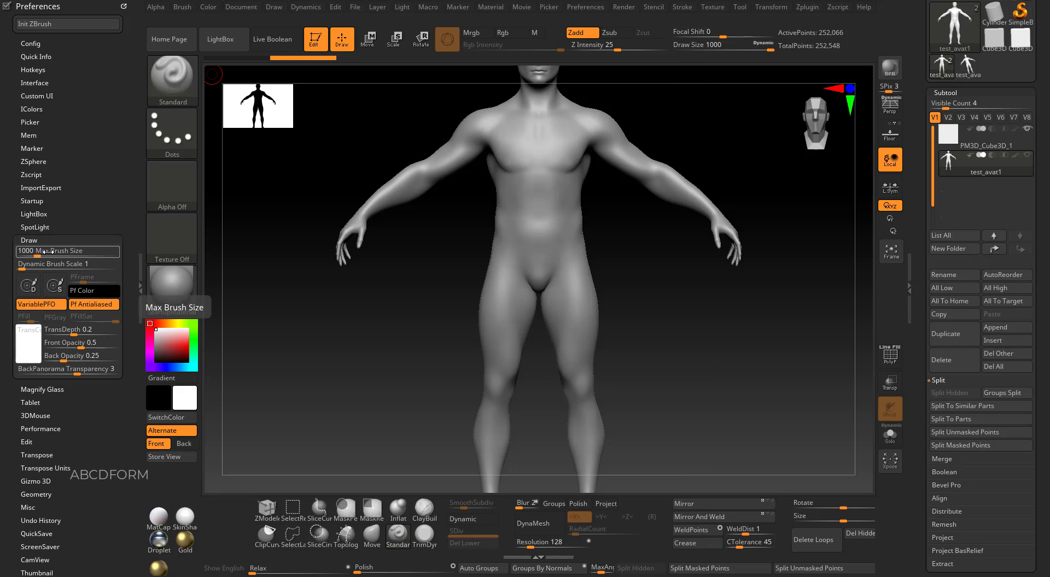
Raise Max Brush Size, push Draw Size past 1000, then return Max Brush Size to 1000
left_click_drag(40, 256, 120, 260)
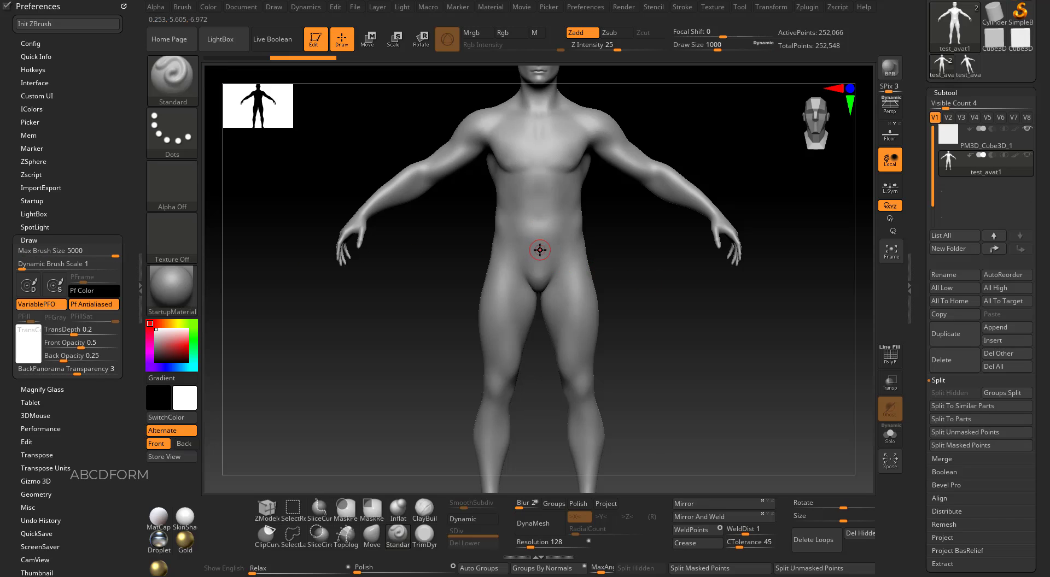
key("space")
left_click_drag(542, 253, 594, 255)
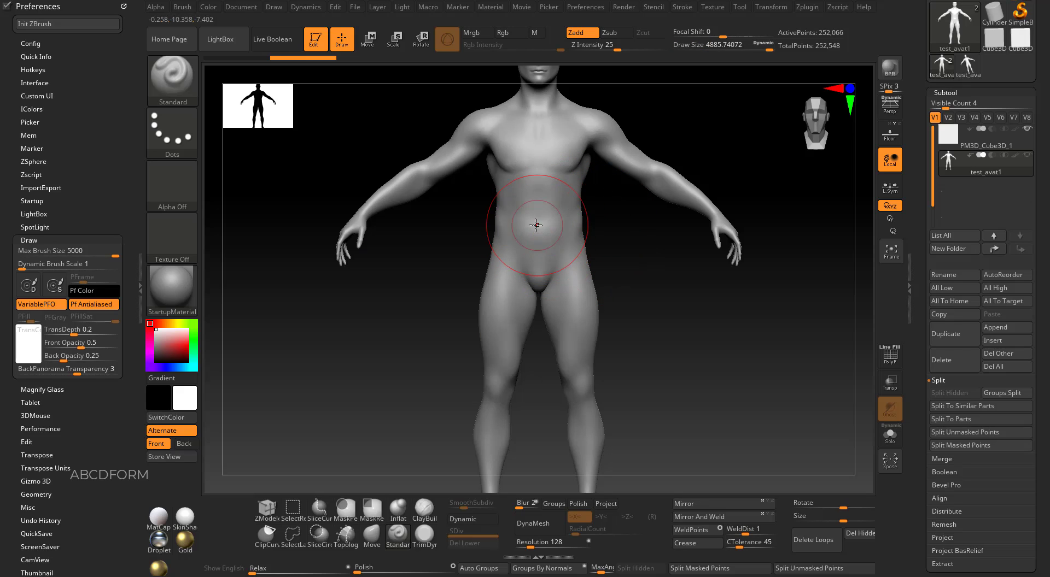
mouse_move(952, 135)
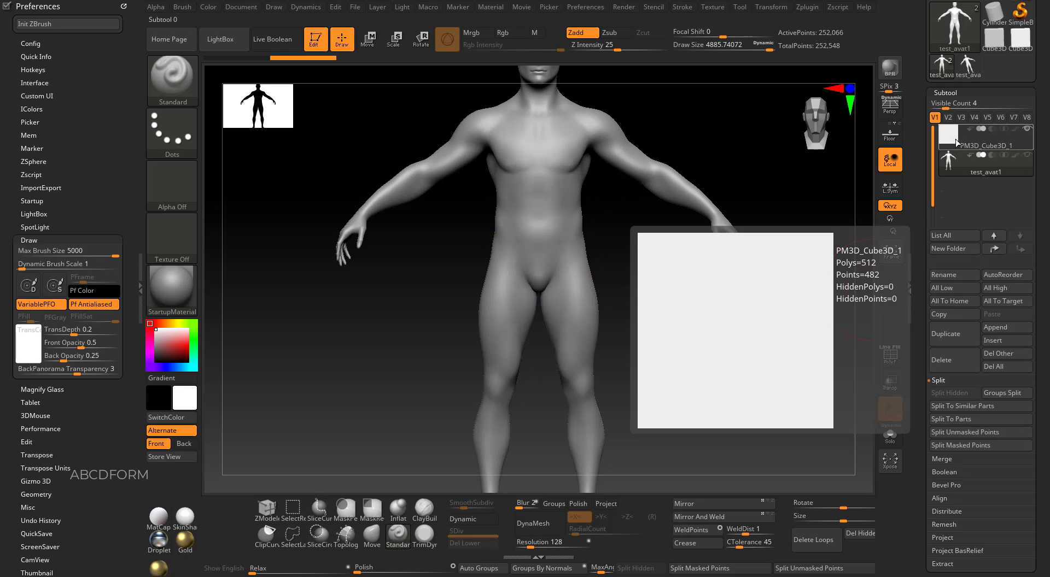
left_click(957, 143)
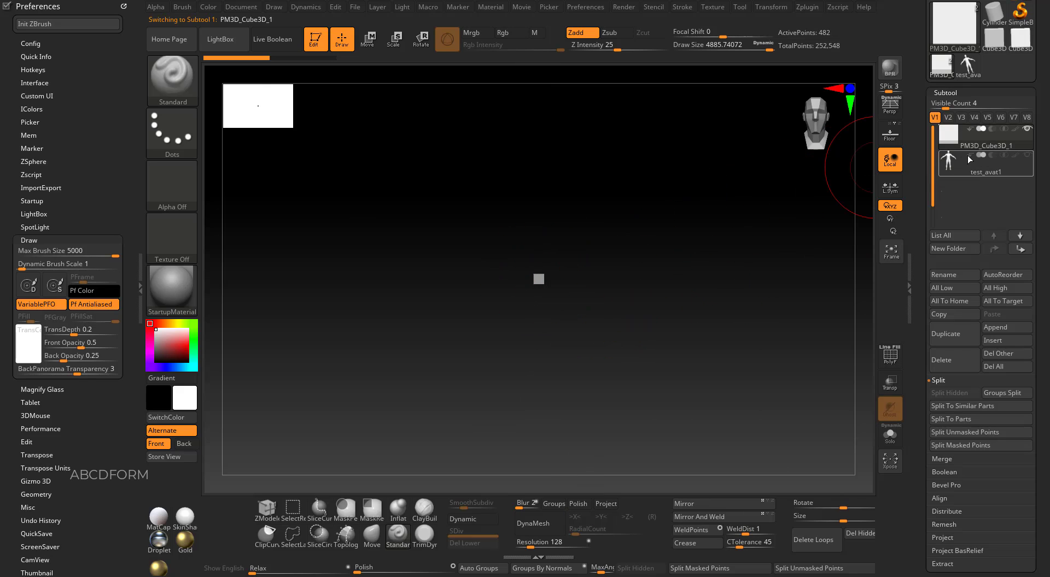
left_click(958, 172)
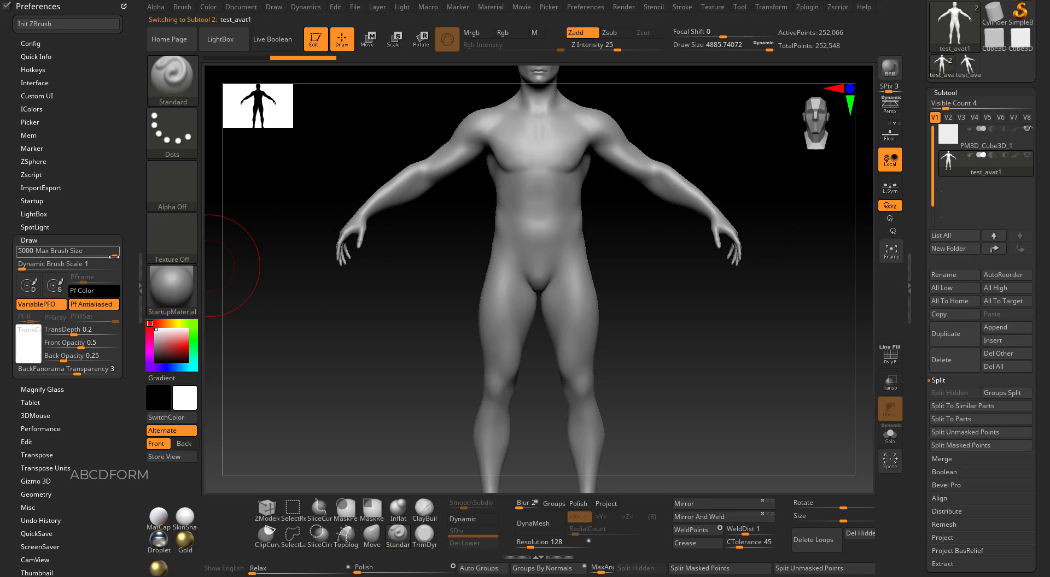
left_click_drag(113, 255, 25, 257)
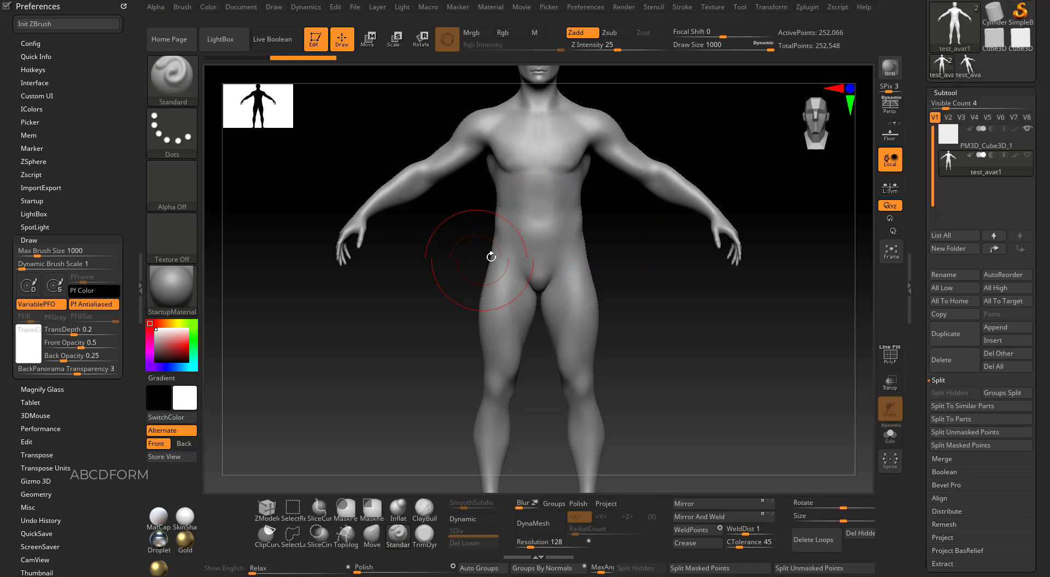
Reduce the brush Draw Size to about 600, then nudge it up slightly
key("space")
left_click_drag(540, 247, 525, 250)
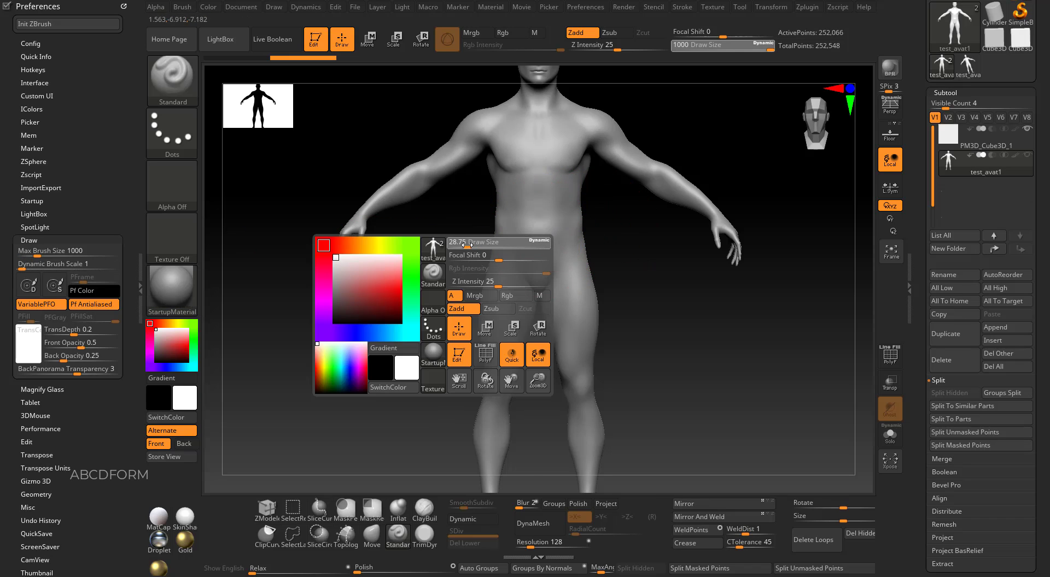
key("space")
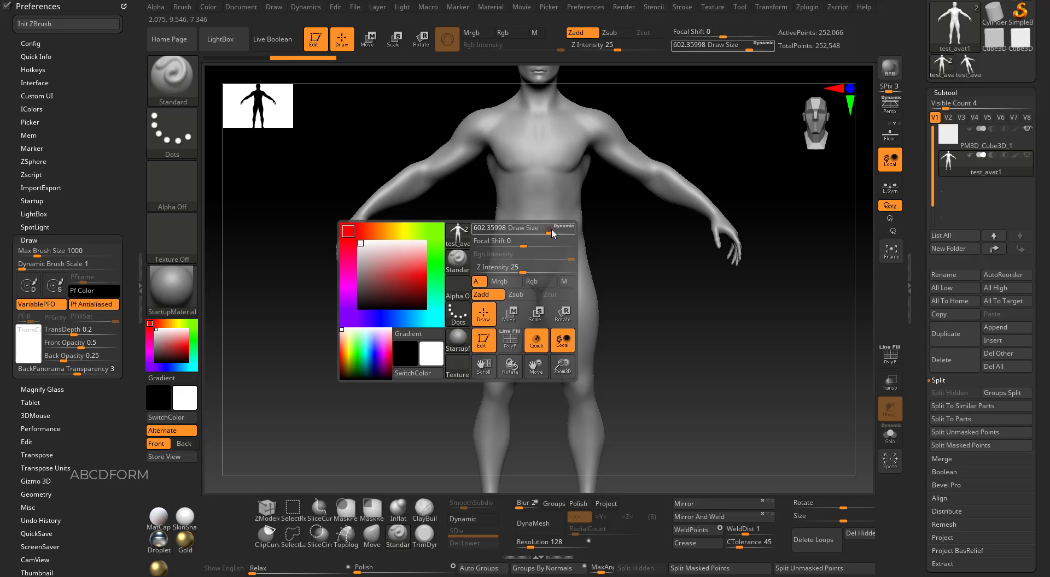
left_click_drag(550, 234, 552, 234)
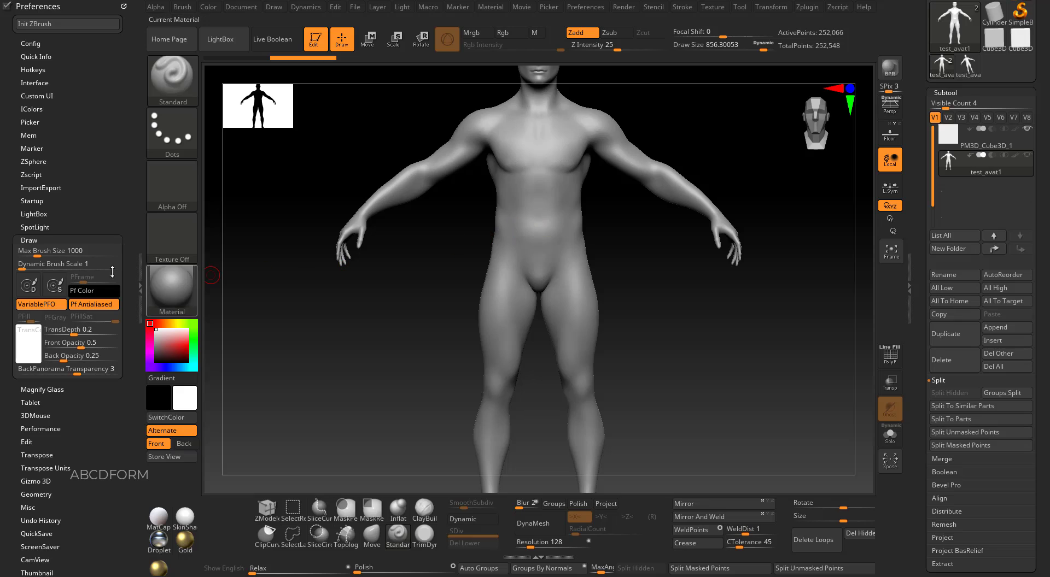
Set the Dynamic Brush Scale preference to 1
left_click_drag(22, 269, 64, 266)
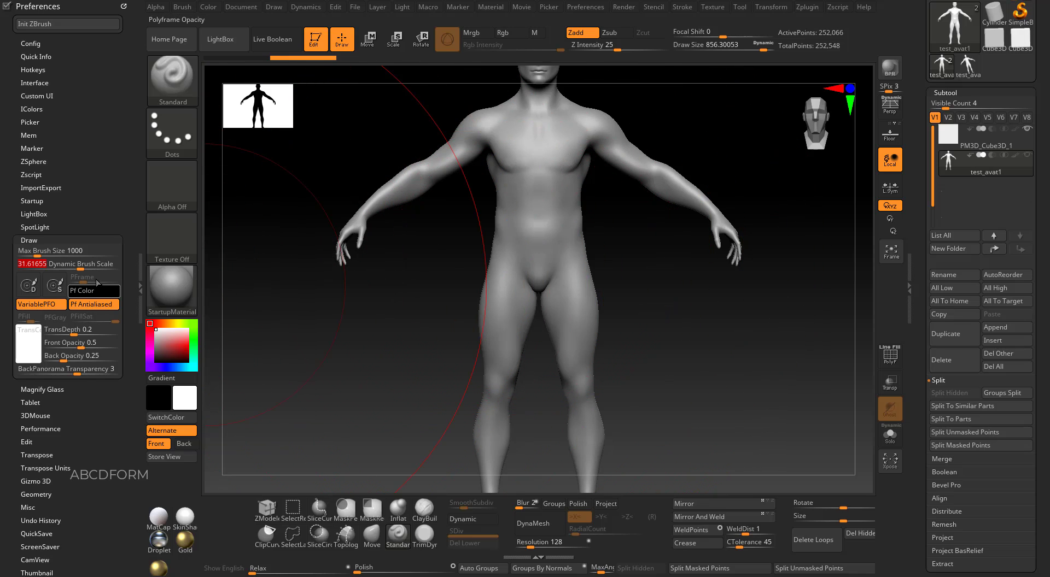
left_click_drag(65, 268, 31, 268)
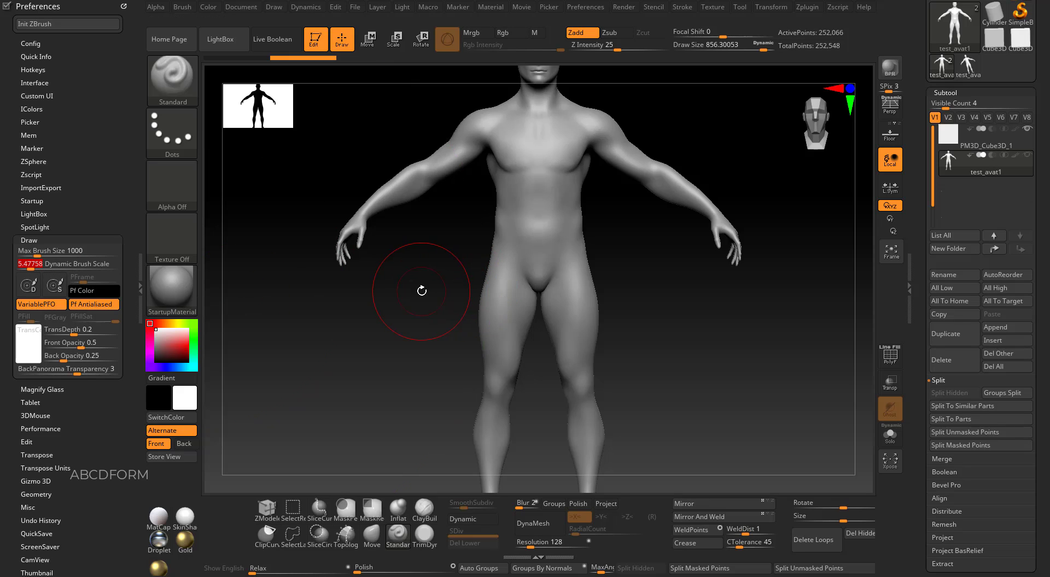
left_click(50, 264)
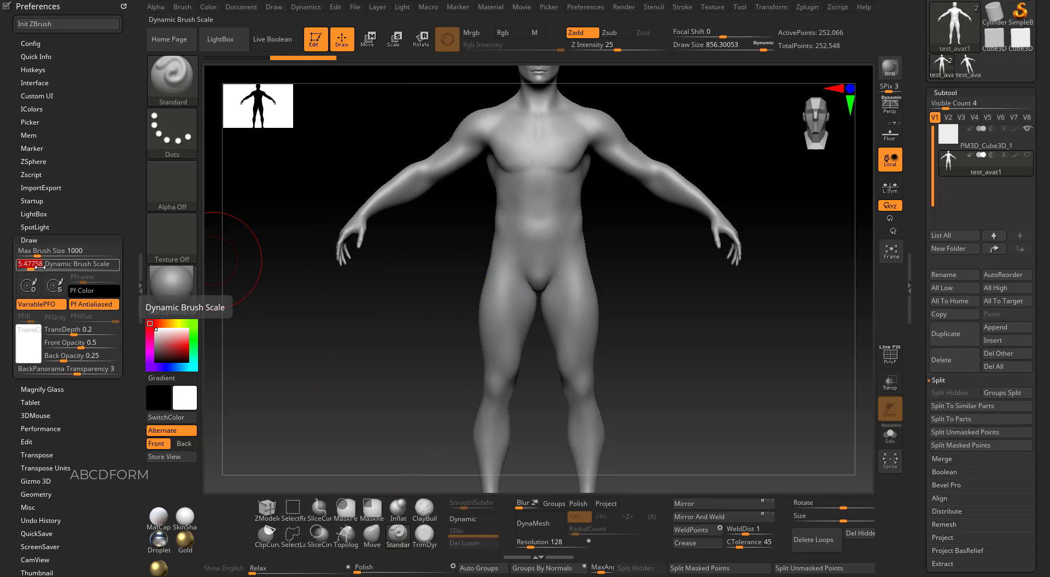
left_click_drag(31, 270, 20, 267)
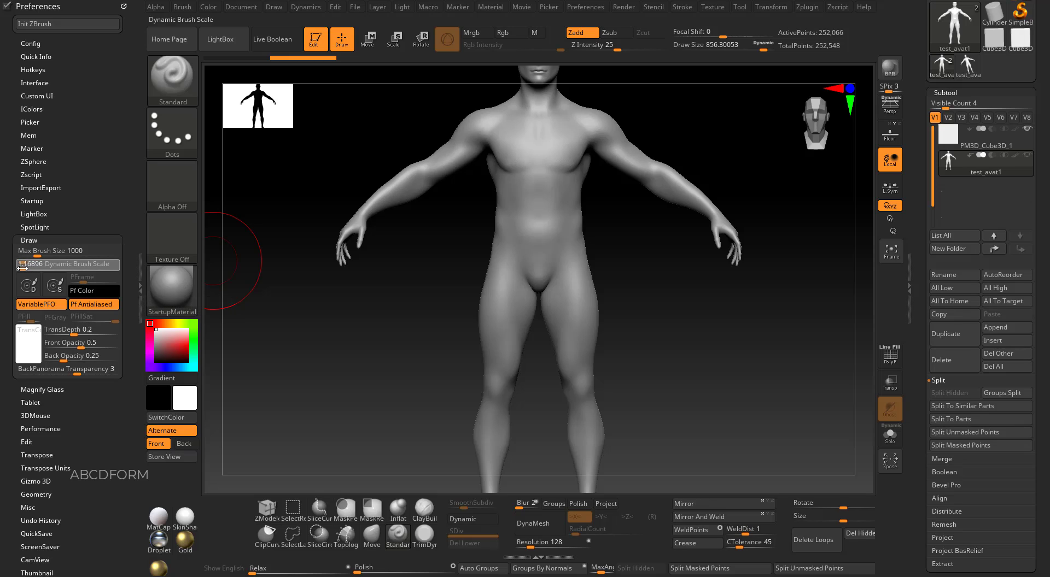
type("1")
key("Return")
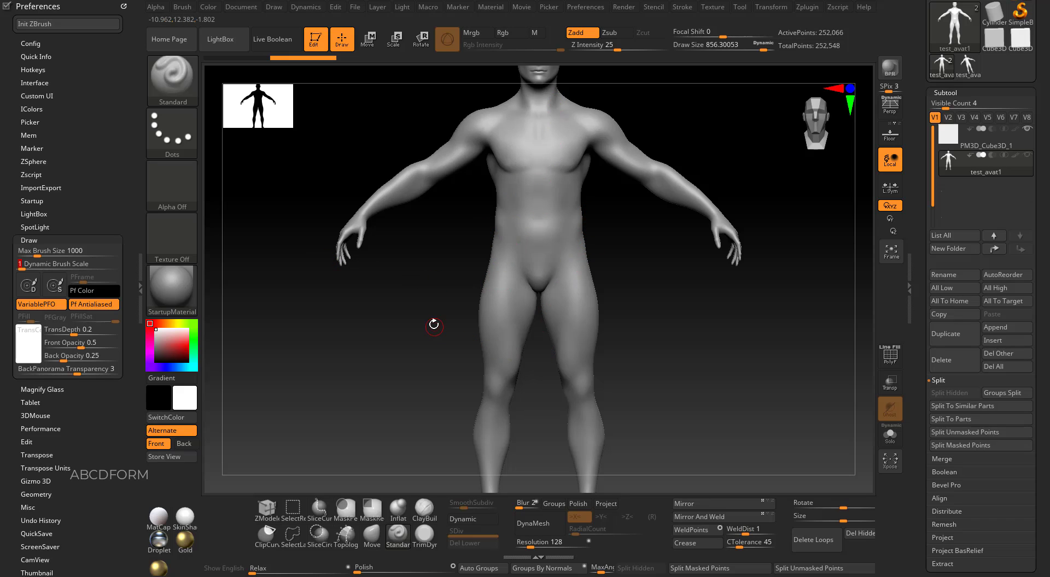
Frame the figure, select PM3D_Cube3D_1 and view its Geometry Size of 2.00002
key("f")
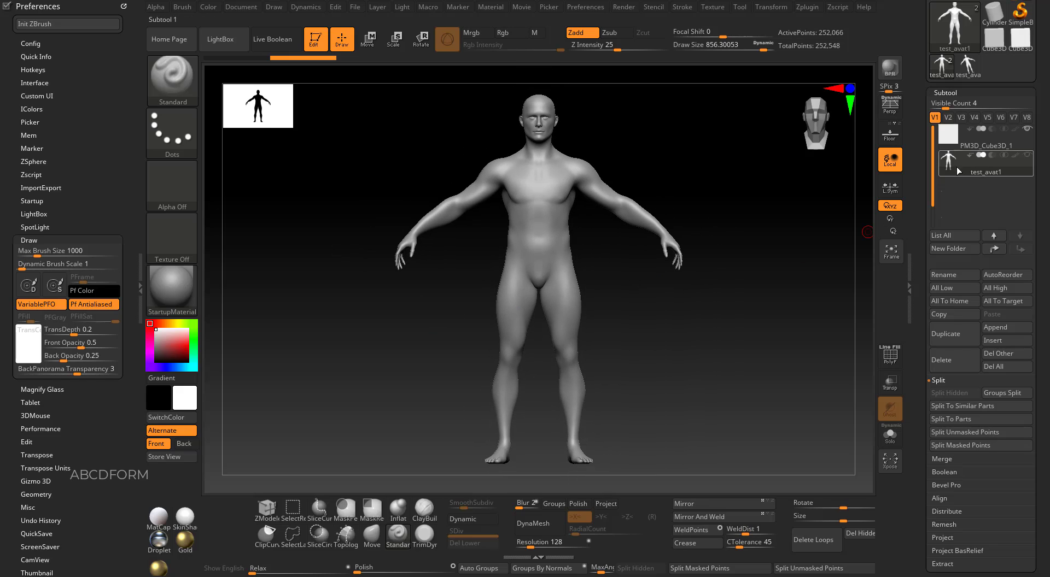
left_click(964, 144)
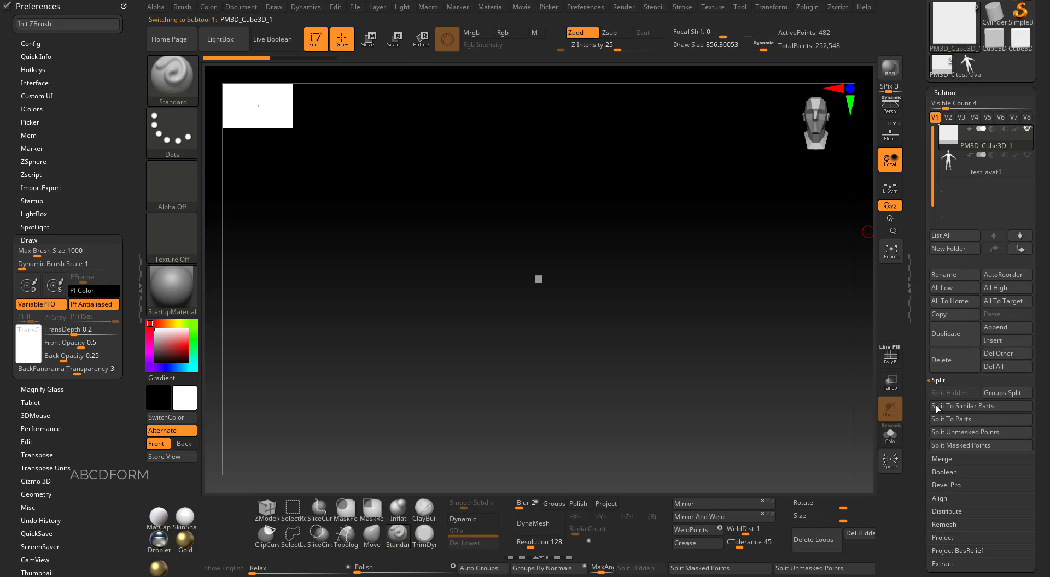
scroll(917, 413, "down", 1)
left_click_drag(917, 412, 953, 323)
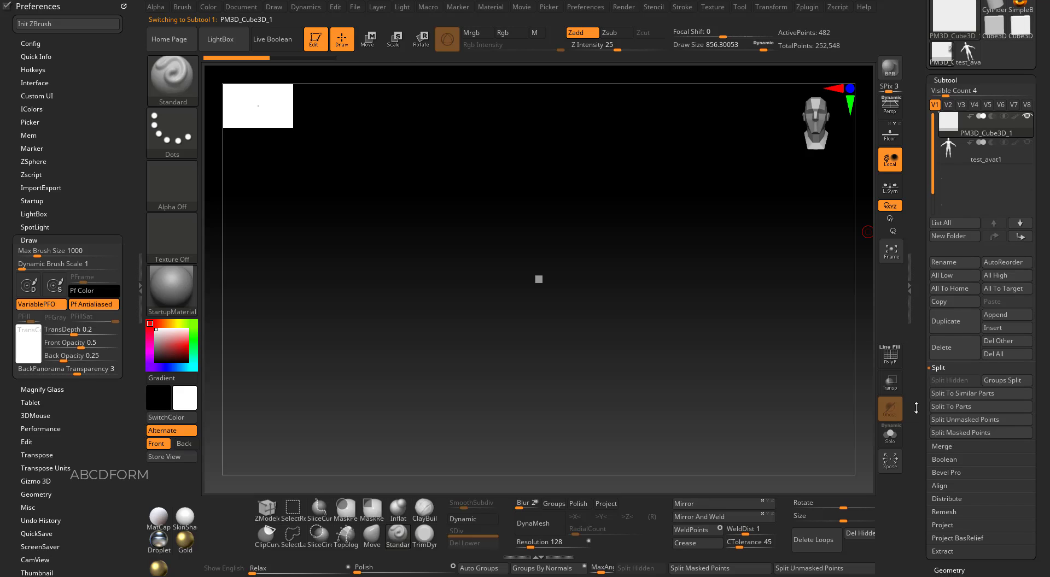
left_click(953, 324)
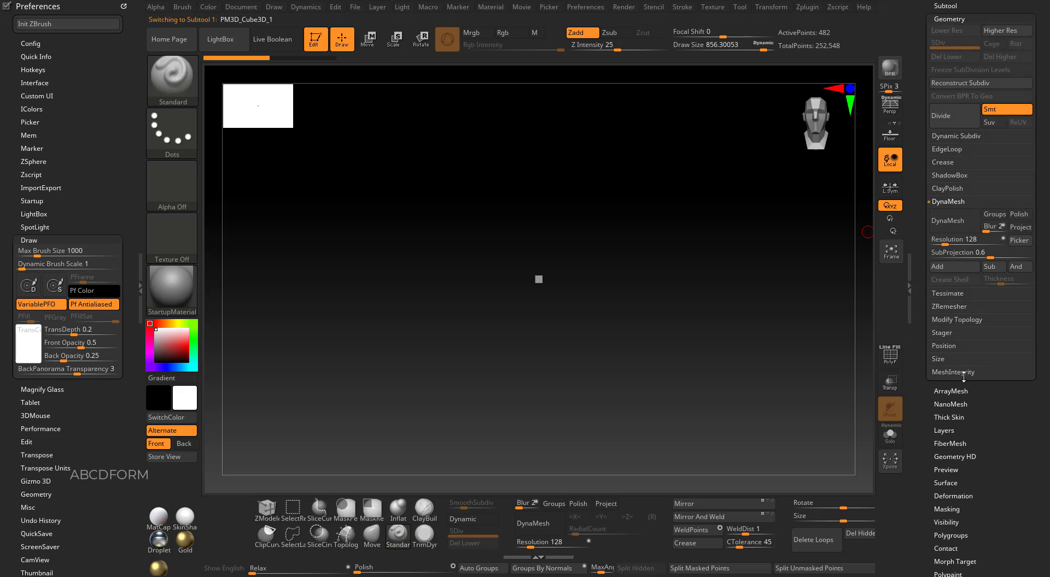
left_click(952, 359)
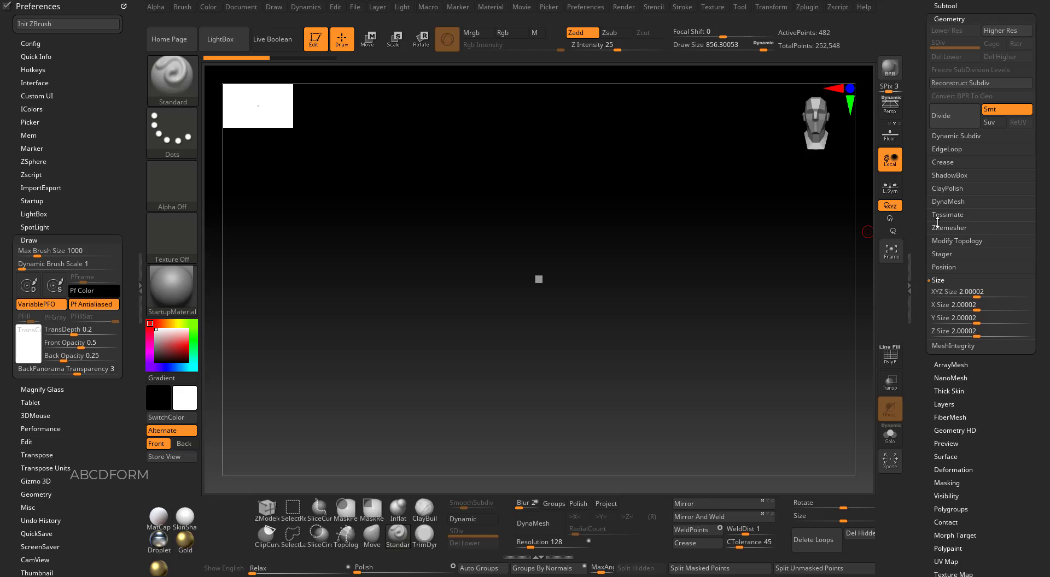
Close the docked Preferences panel and reselect the test_avat1 subtool
left_click(136, 280)
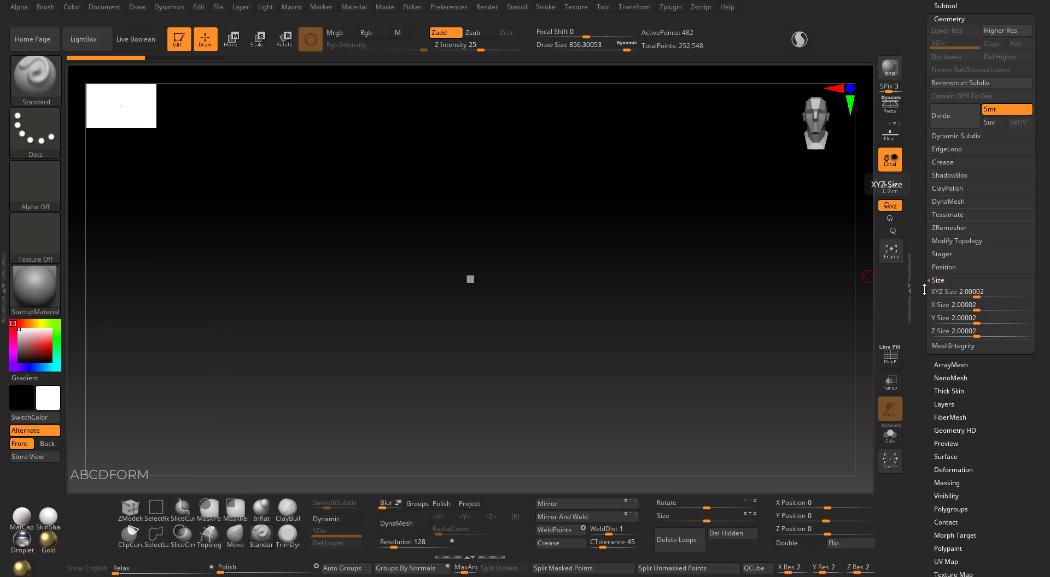
left_click_drag(922, 233, 917, 317)
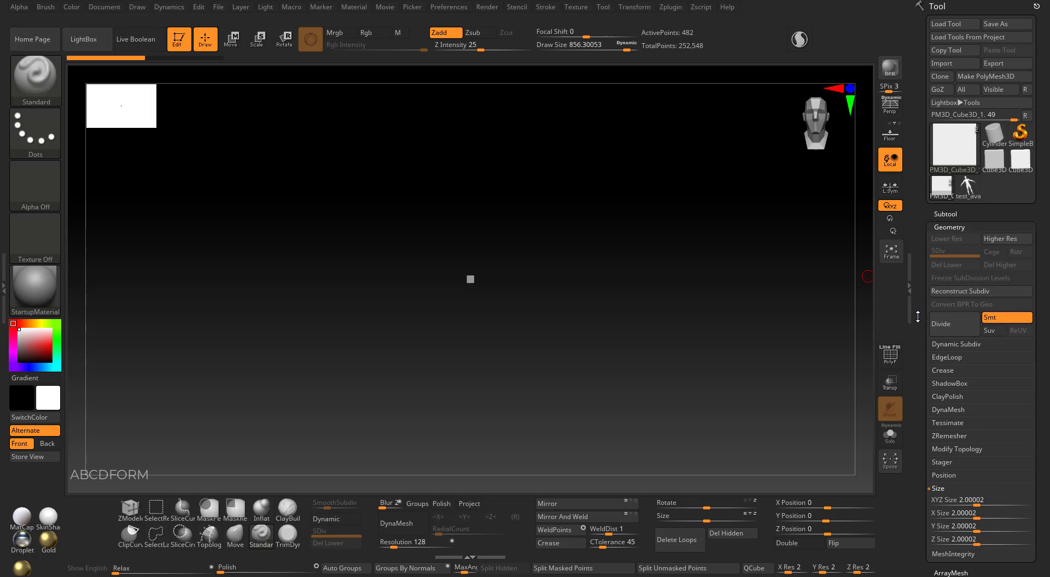
left_click(946, 214)
left_click(985, 166)
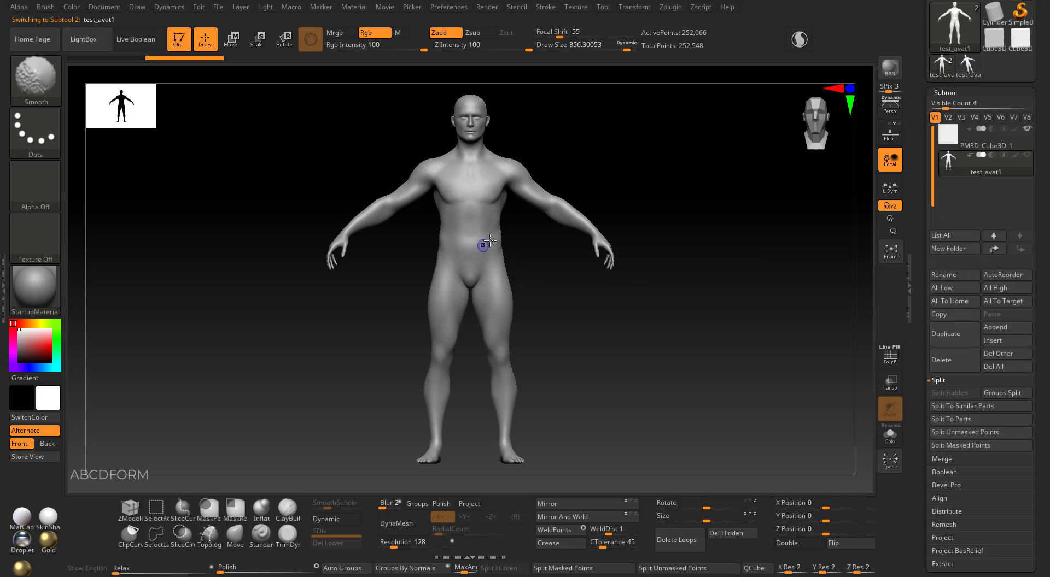
Shrink the human mesh's XYZ Size from about 100 to 9.64778 and frame it
key("shift")
scroll(929, 301, "down", 3)
scroll(935, 306, "down", 3)
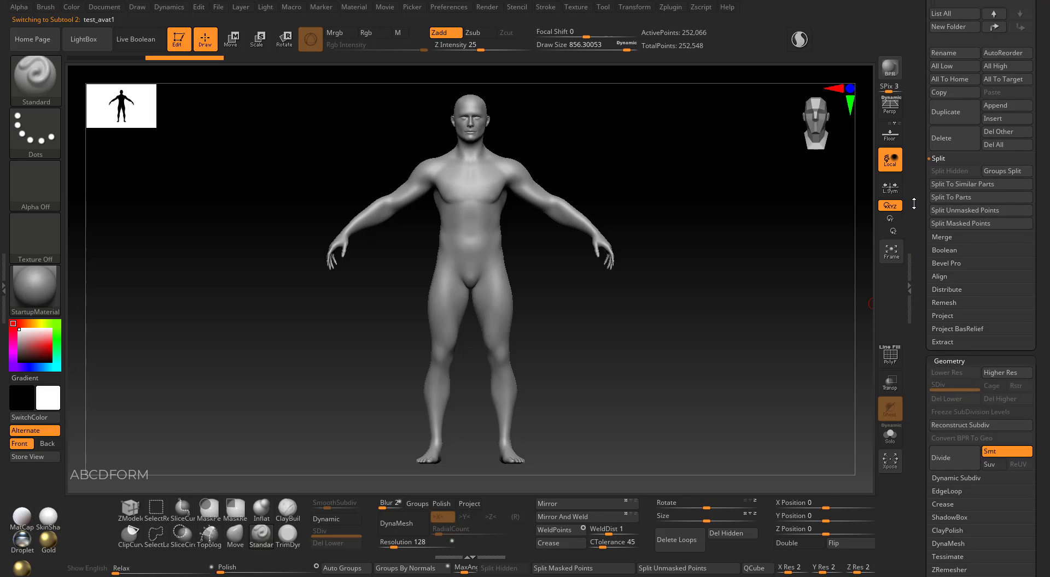
scroll(937, 309, "down", 3)
scroll(943, 312, "down", 3)
left_click(954, 461)
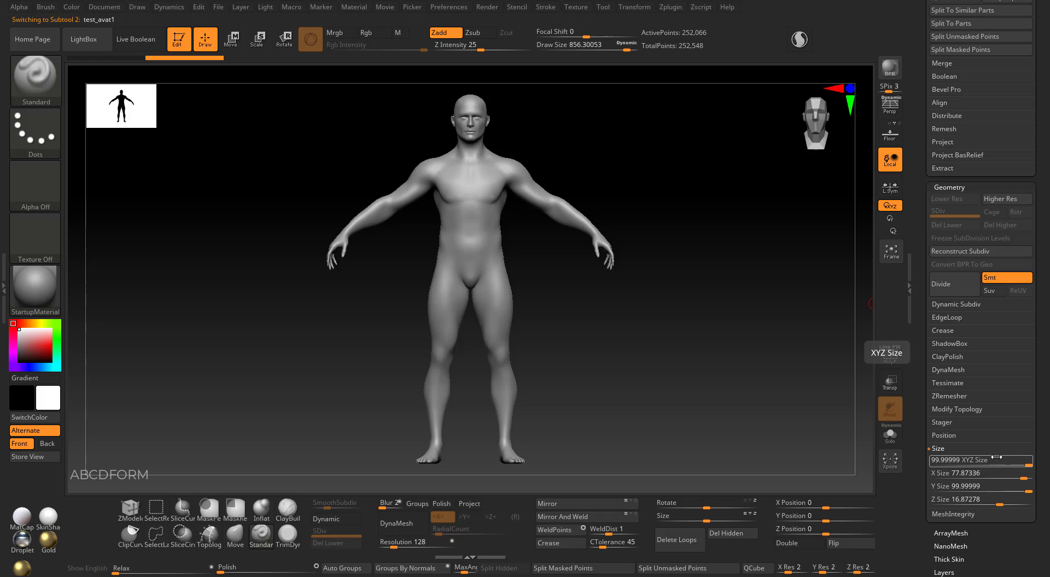
left_click_drag(1026, 466, 993, 465)
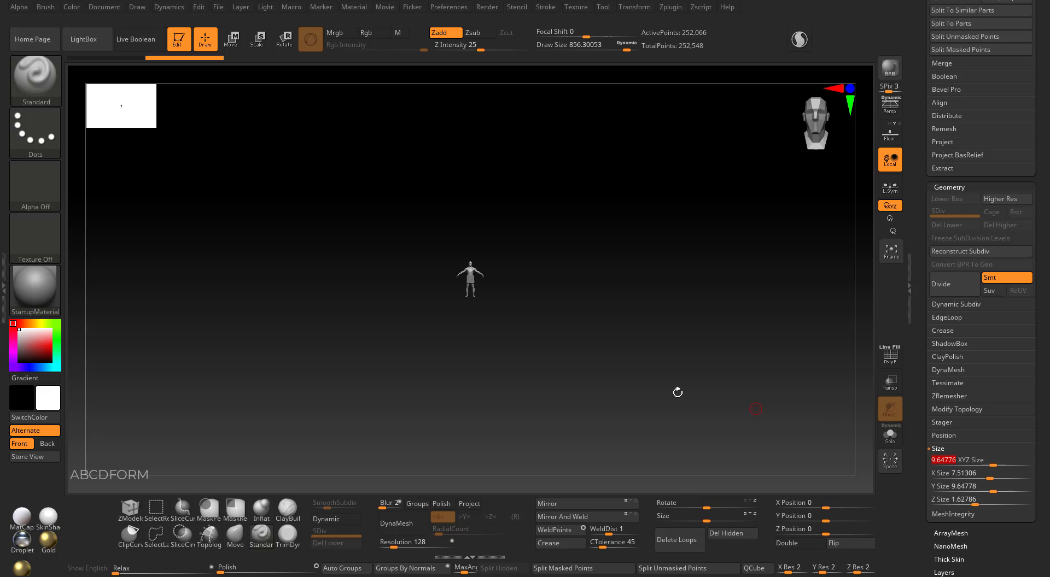
key("f")
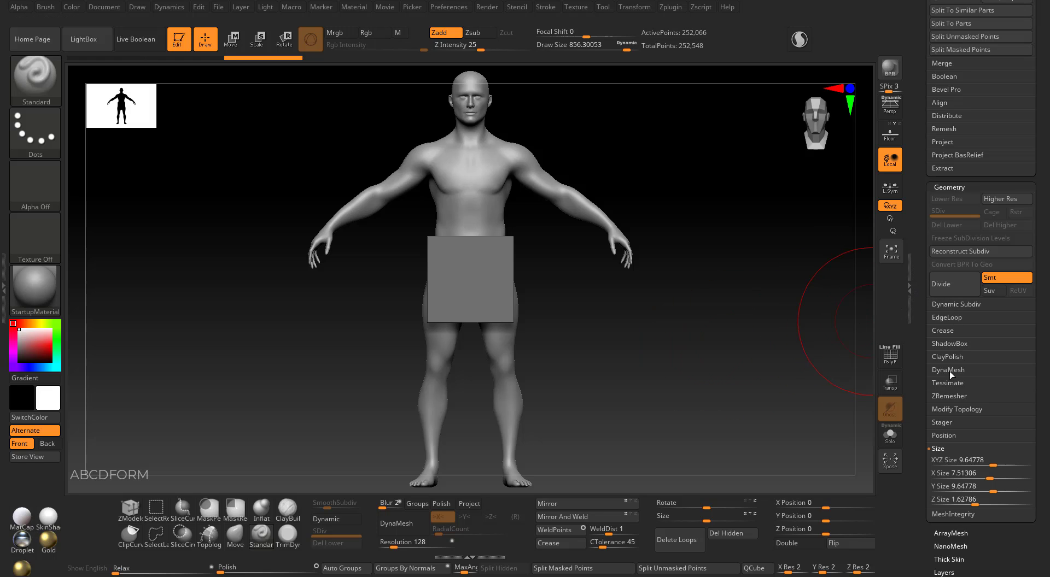
Lower the XYZ Size further to 7.26934 and collapse Geometry
left_click(979, 460)
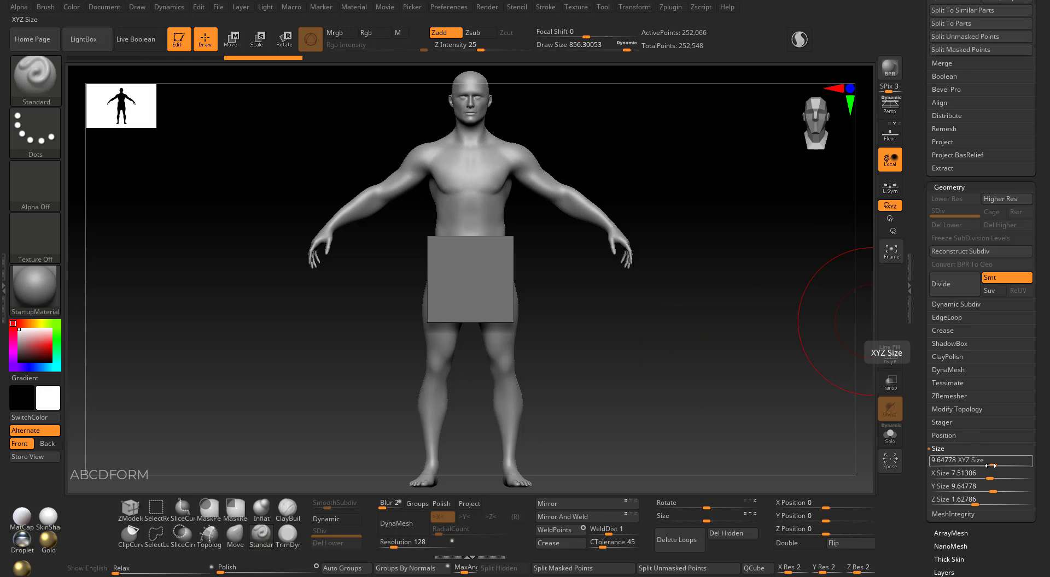
mouse_move(990, 465)
left_mouse_down()
mouse_move(977, 462)
mouse_move(988, 462)
left_mouse_up()
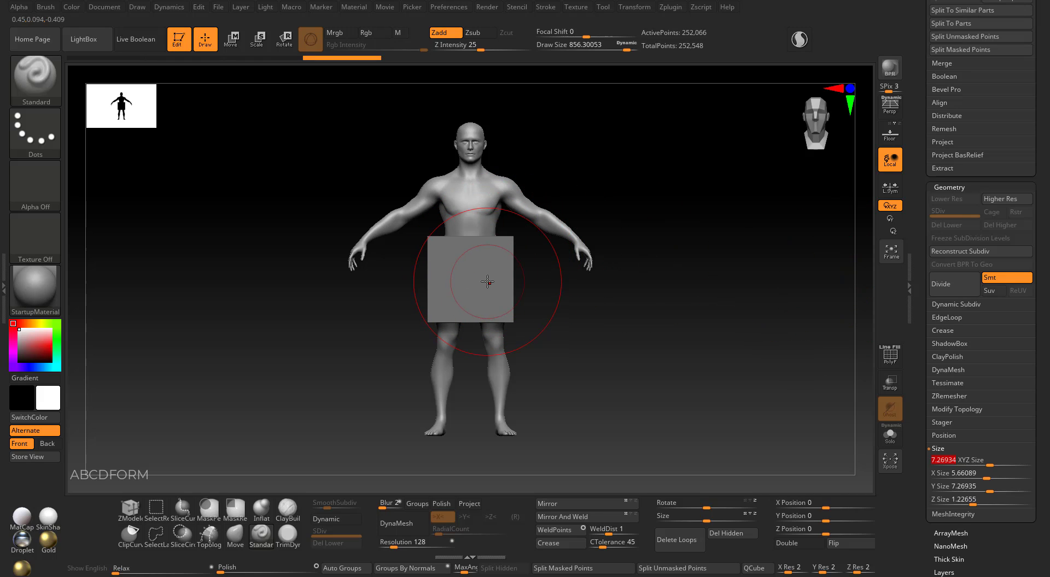
left_click(944, 187)
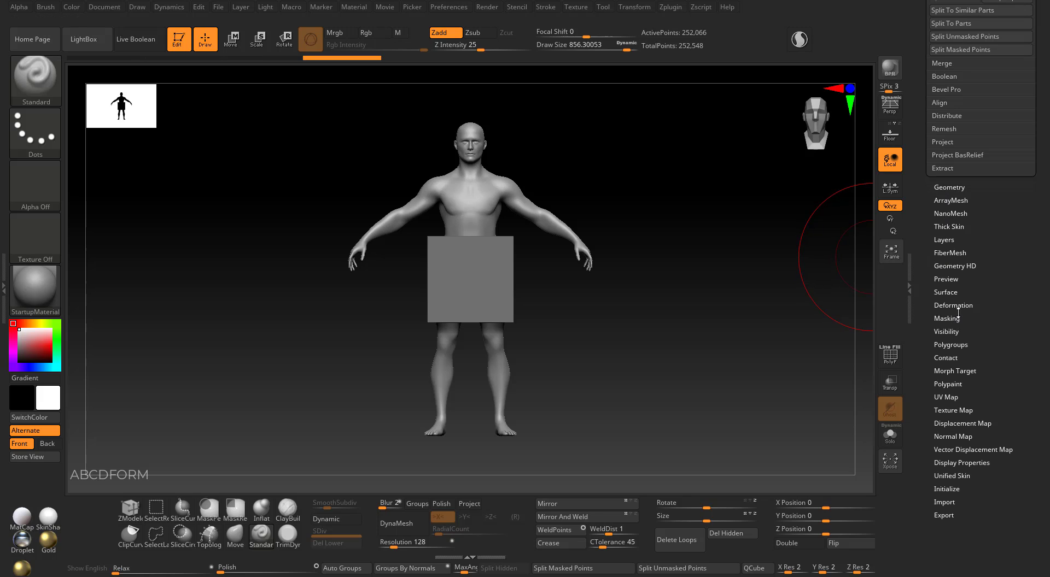
Apply Deformation > Unify to the human mesh and turn on Transp to compare it with the cube
left_click(950, 304)
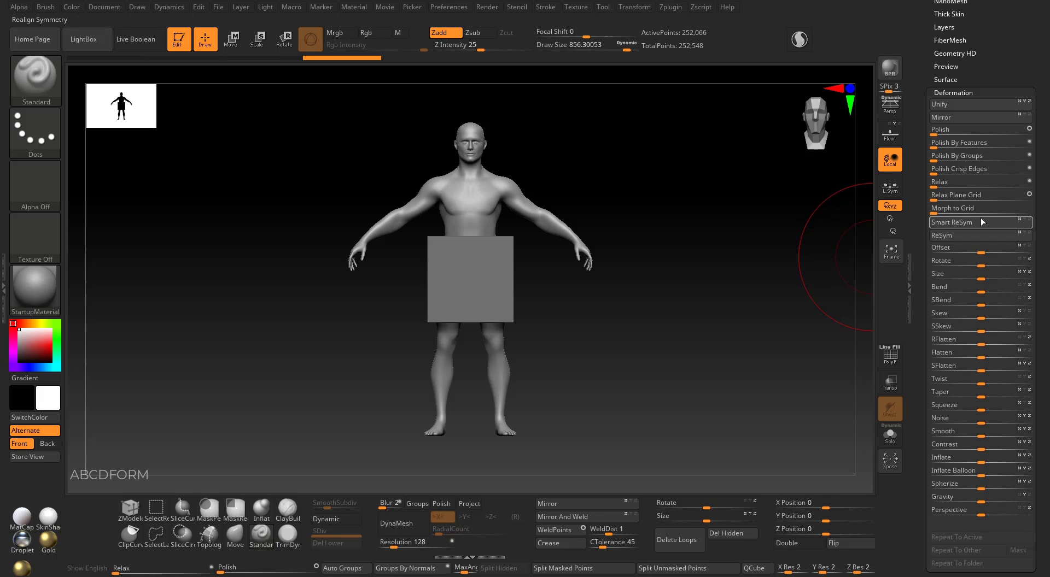
left_click(942, 107)
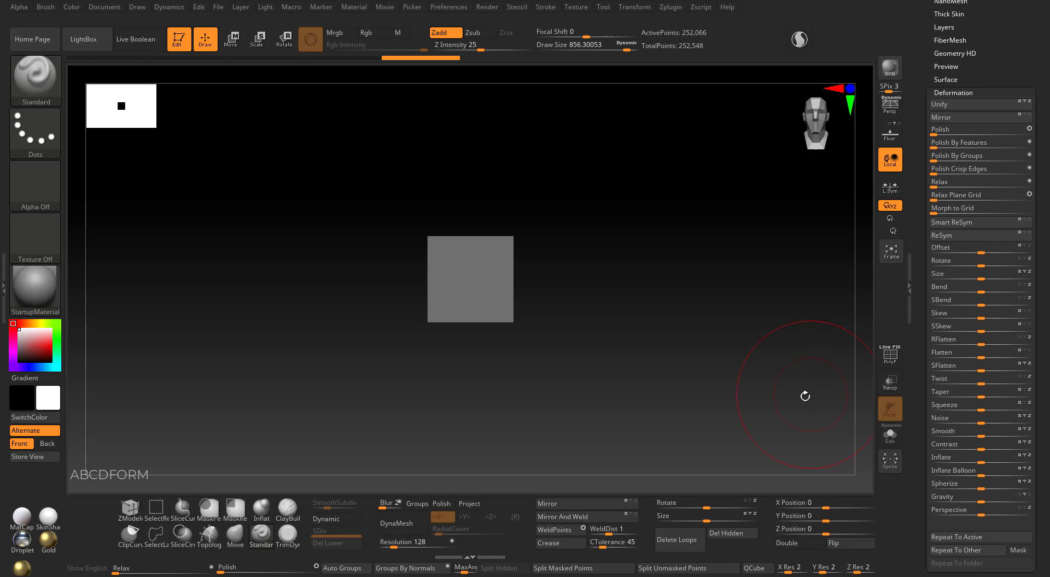
left_click(890, 382)
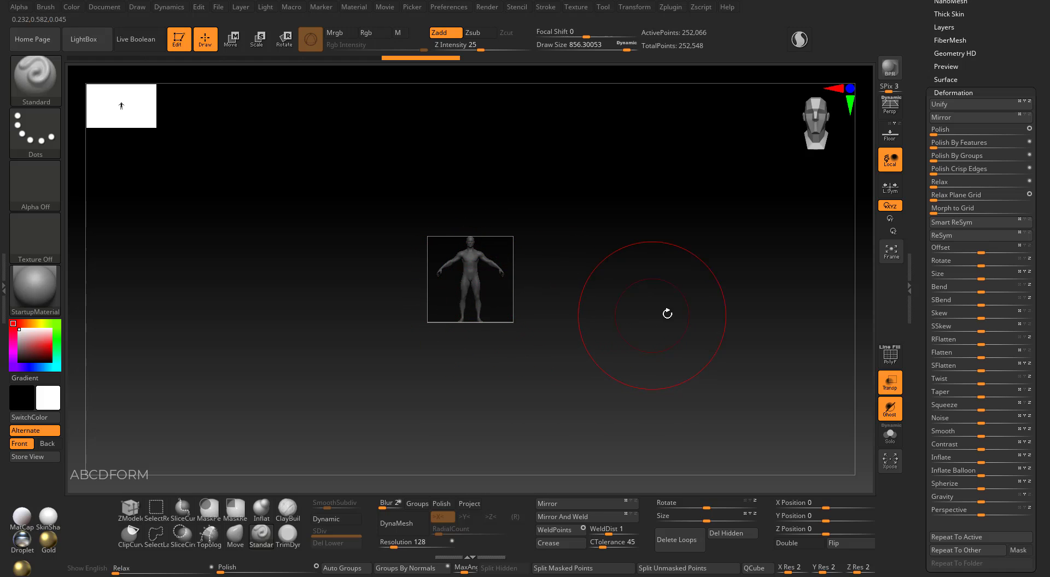
scroll(915, 290, "down", 2)
scroll(921, 246, "down", 8)
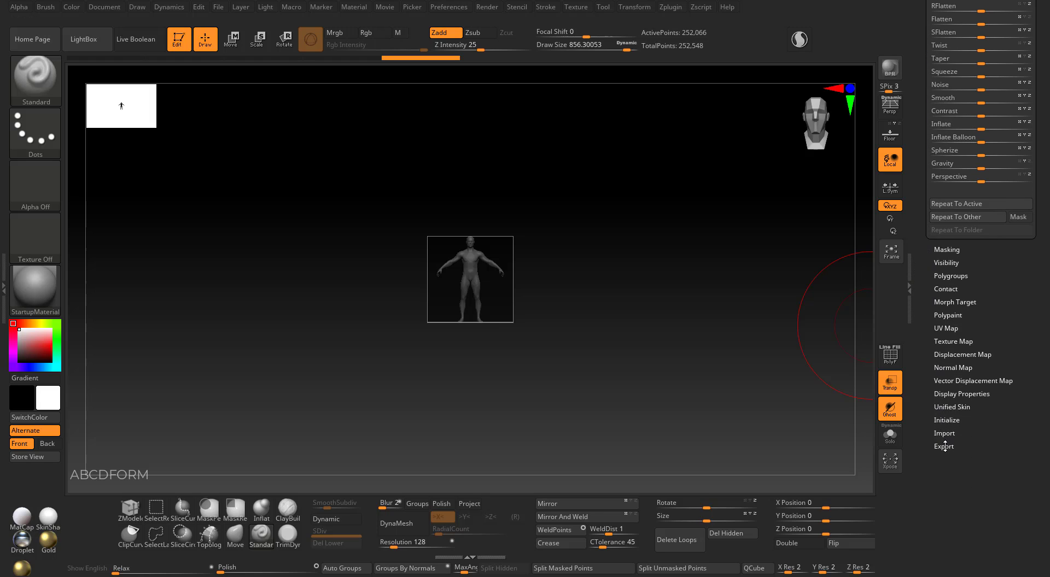
Read the human mesh's export Scale value of 140.90409
left_click(941, 447)
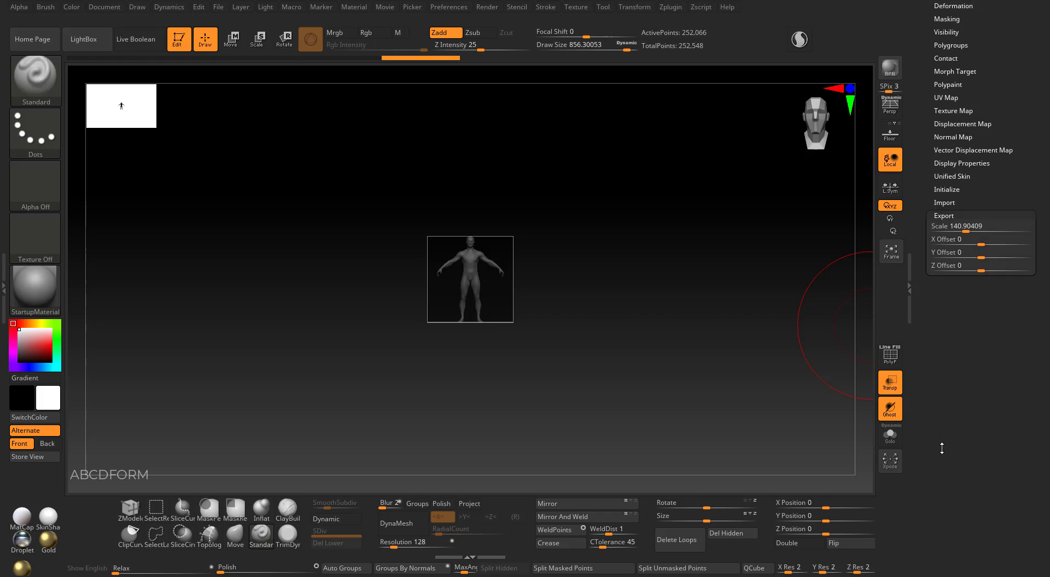
left_click(941, 228)
scroll(981, 261, "up", 6)
Confirm the Cube3D tool exports at scale 1, then return to test_avat1's export settings
left_click(995, 160)
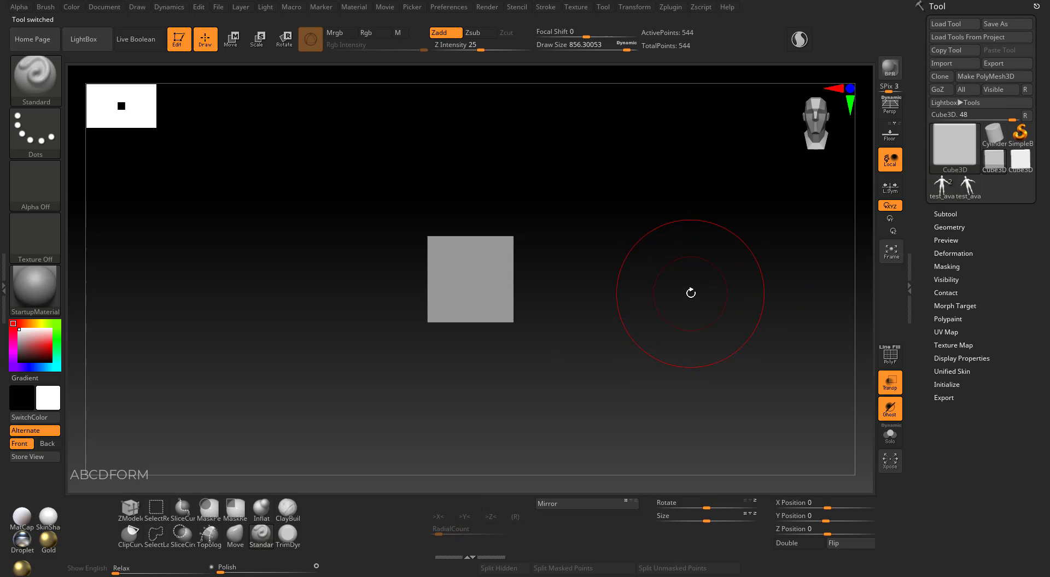
left_click(943, 398)
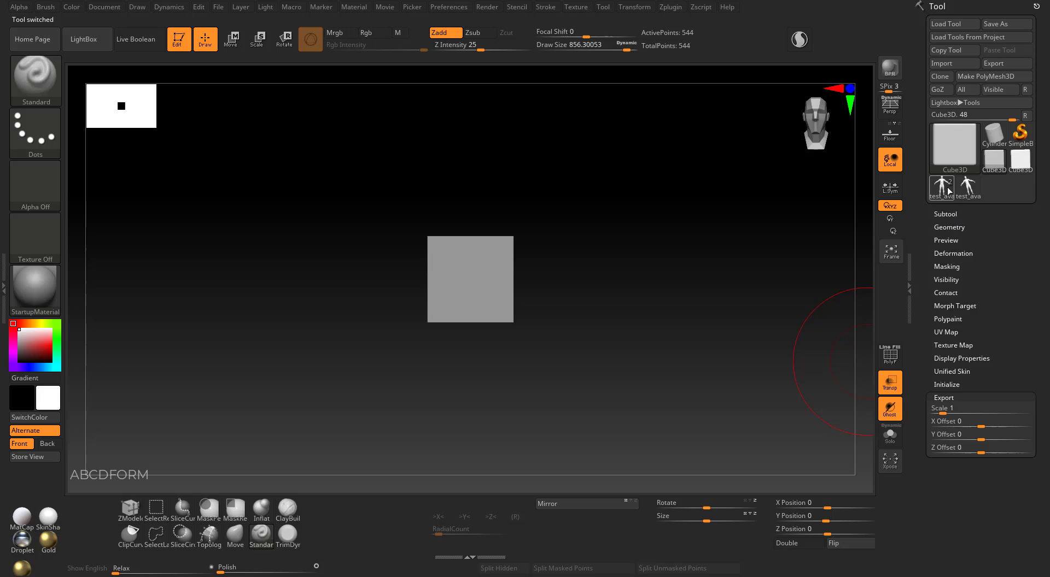
mouse_move(940, 187)
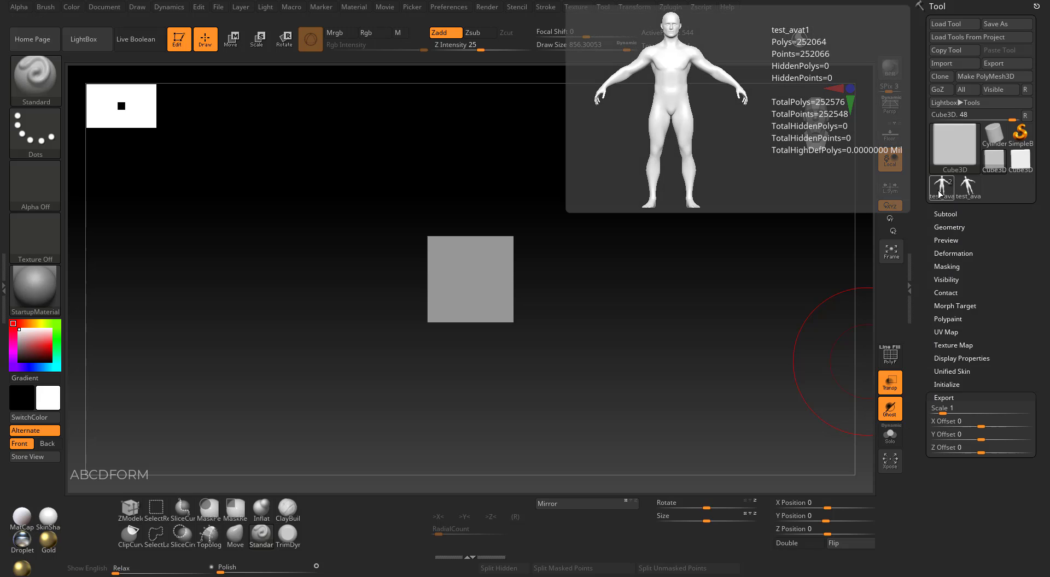
left_click(941, 188)
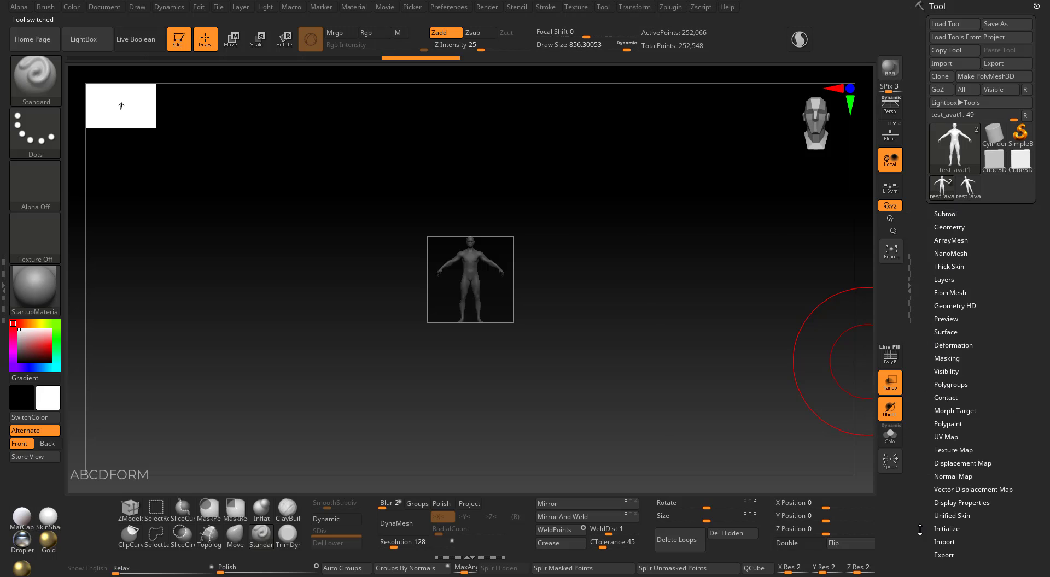
left_click(940, 556)
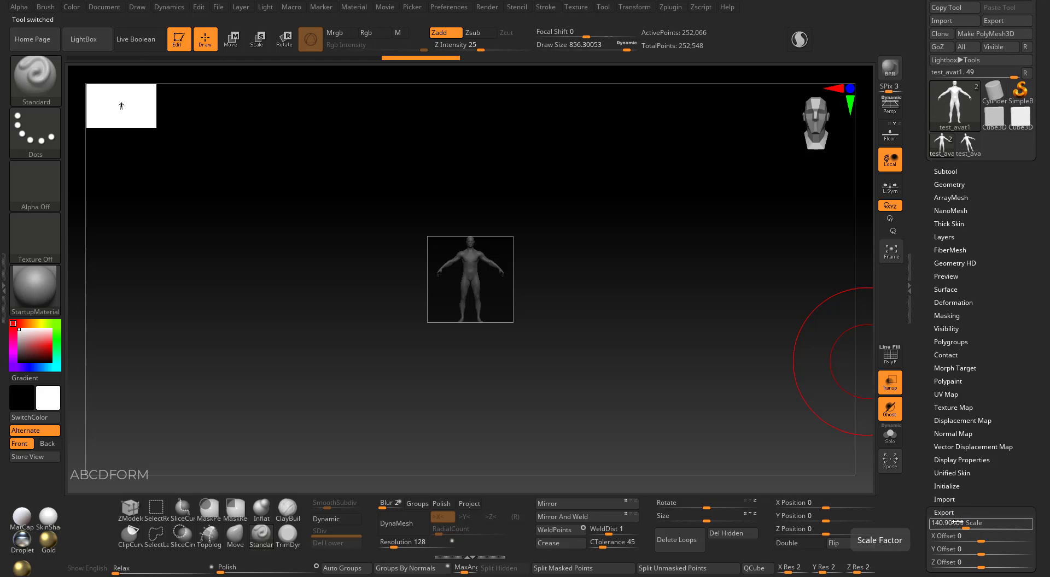